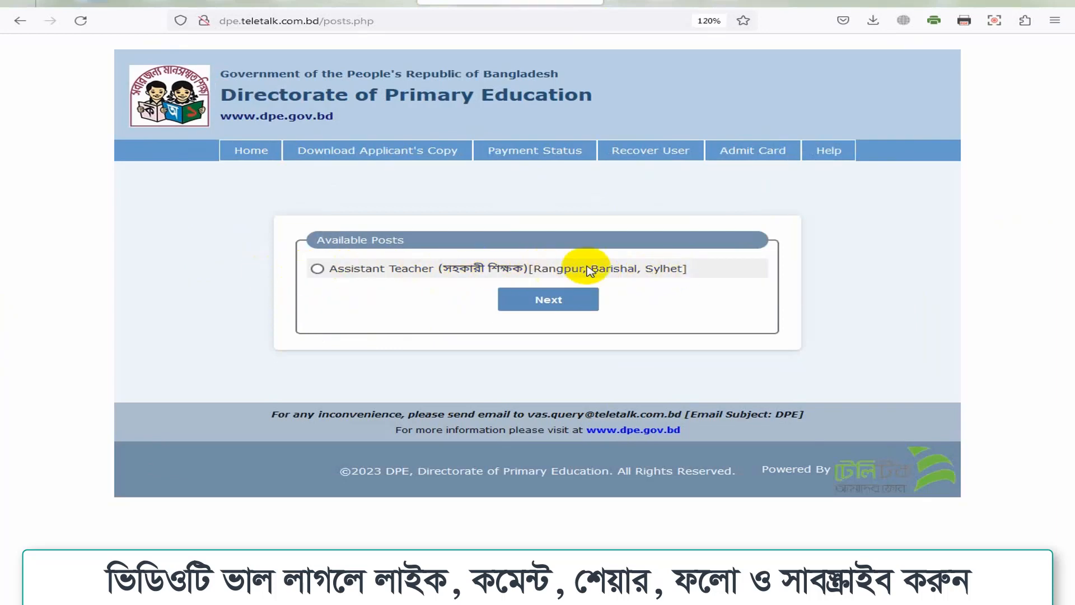
Step: Select the Assistant Teacher post under Available Posts to reach SSC & HSC verification
{"action": "left_click", "coordinate": [317, 269]}
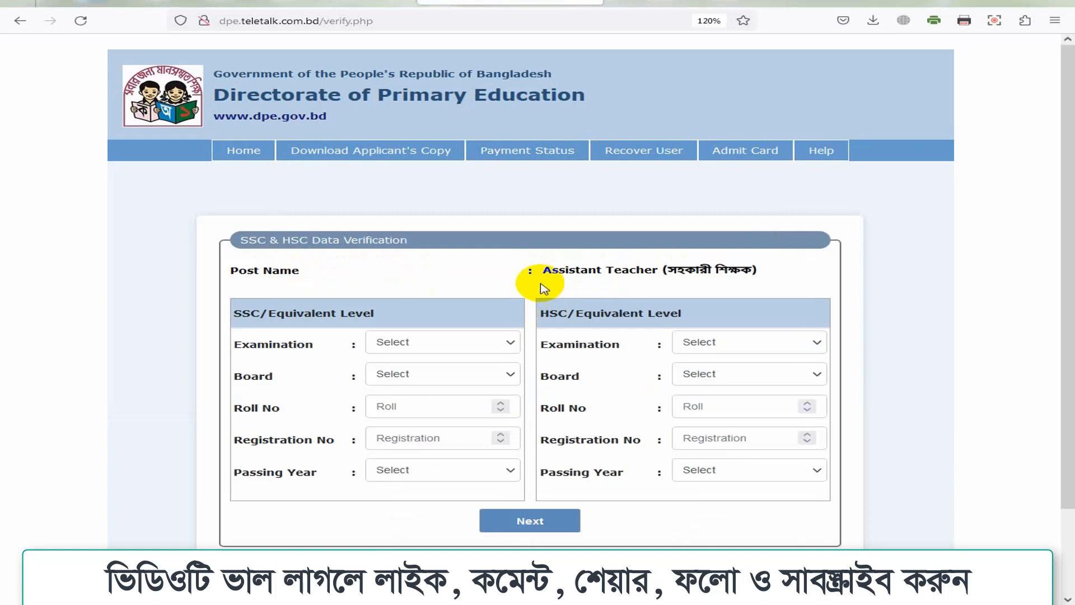
Step: Enter SSC details: Dakhil, Madrasah board, the roll and registration numbers, passing year 2011
{"action": "scroll", "coordinate": [492, 263], "scroll_direction": "down", "scroll_amount": 2}
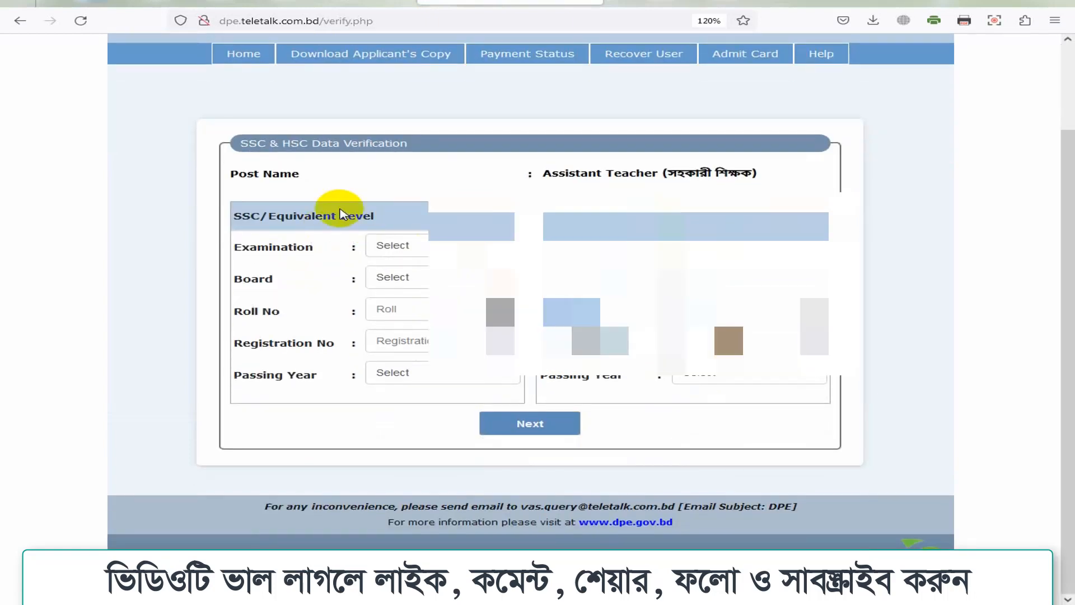
{"action": "left_click", "coordinate": [408, 246]}
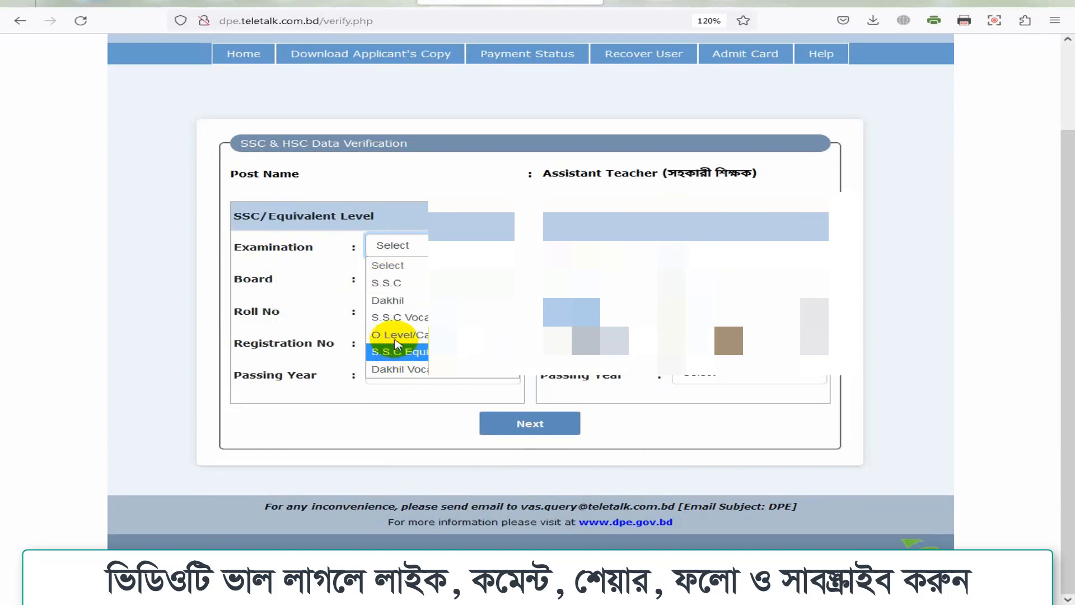
{"action": "left_click", "coordinate": [385, 302]}
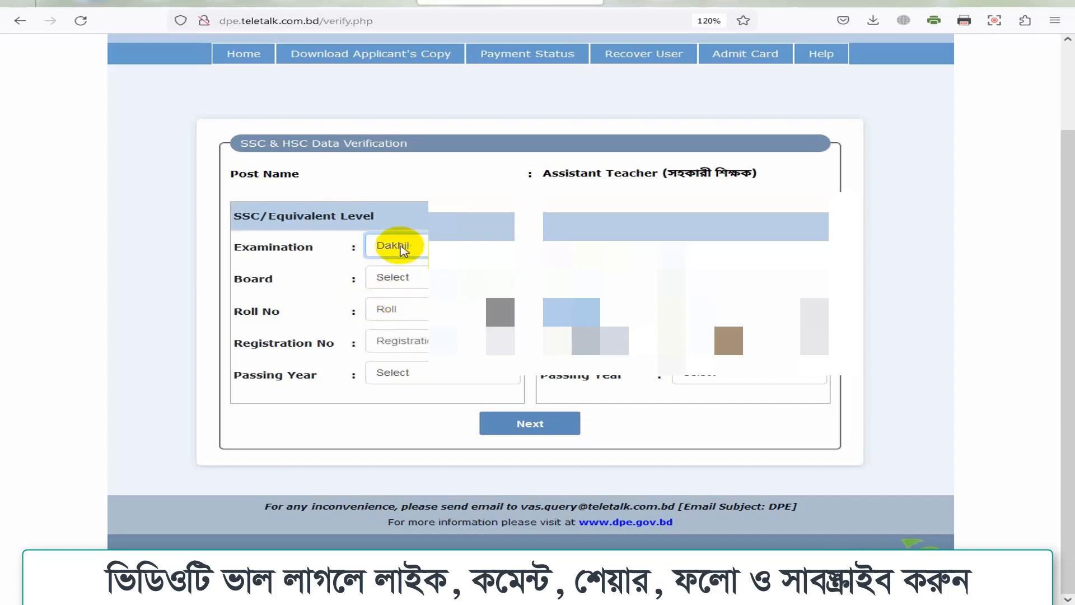
{"action": "left_click", "coordinate": [457, 280]}
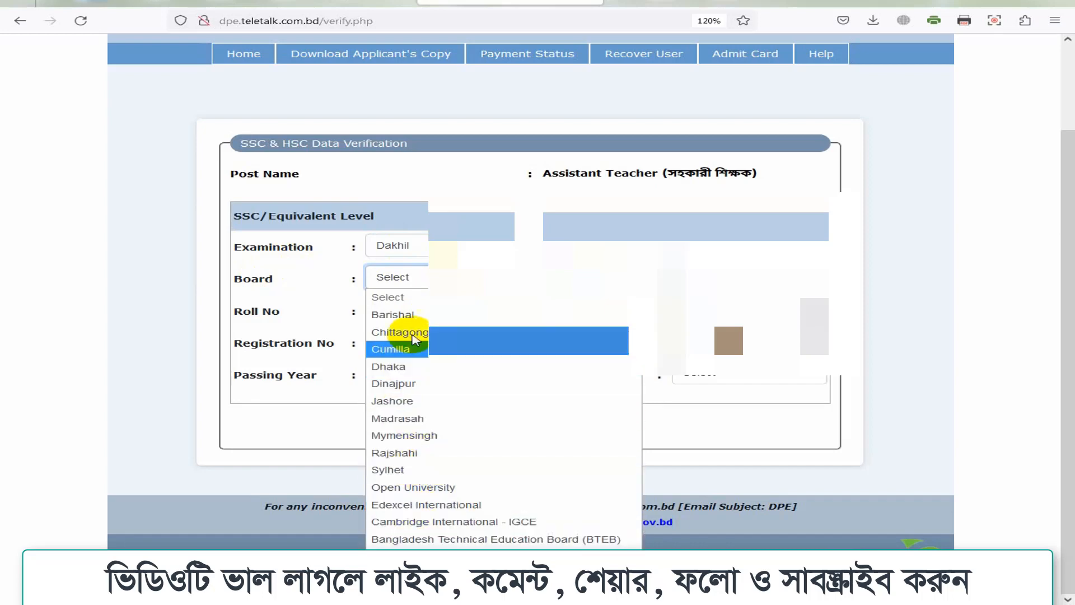
{"action": "left_click", "coordinate": [404, 419]}
{"action": "left_click", "coordinate": [407, 313]}
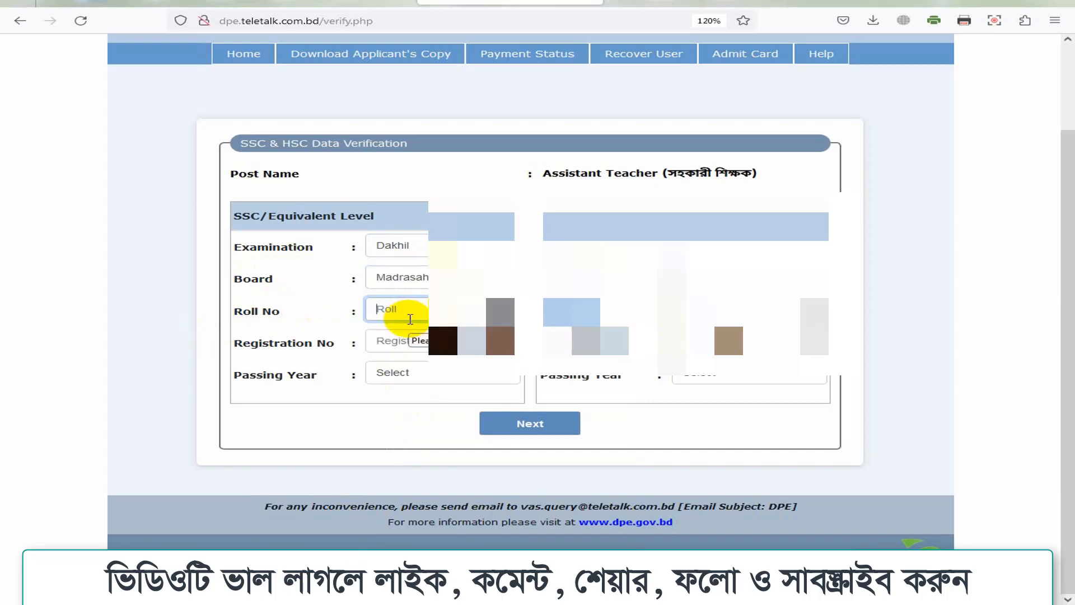
{"action": "left_click", "coordinate": [413, 342]}
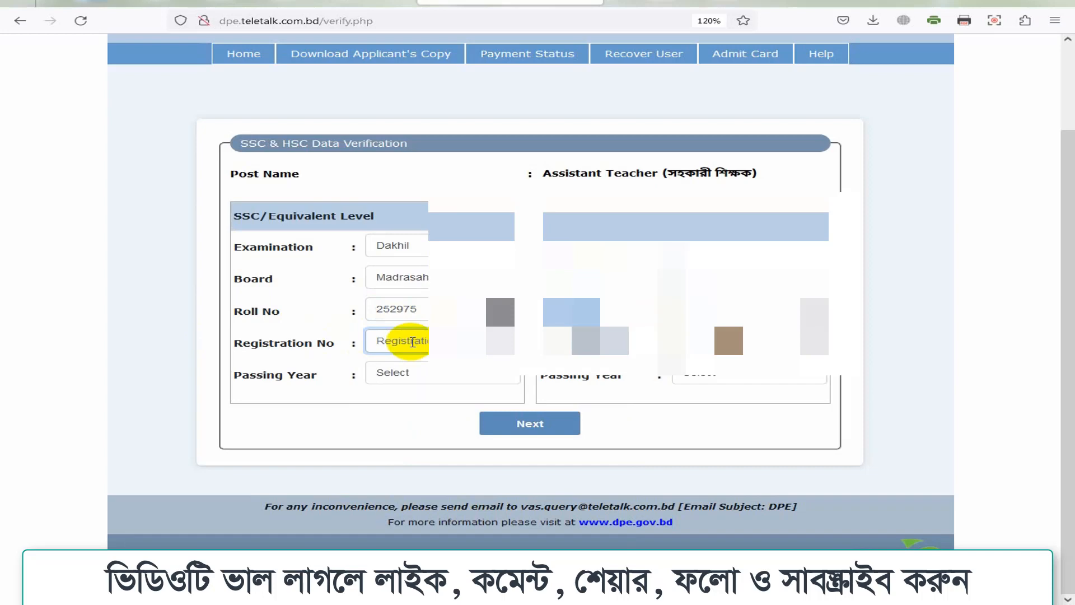
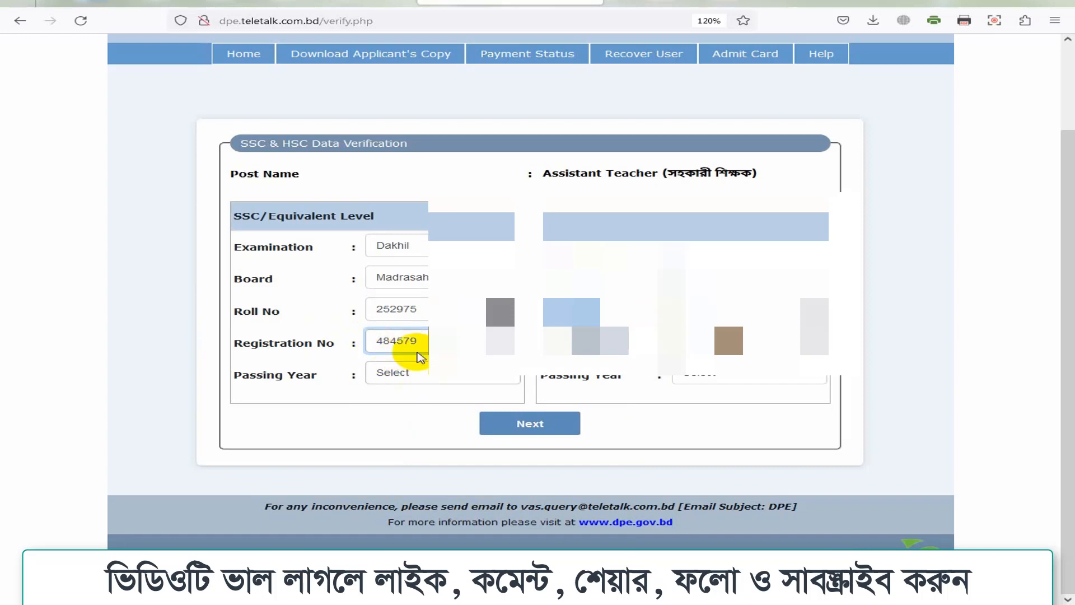
{"action": "left_click", "coordinate": [410, 367]}
{"action": "scroll", "coordinate": [440, 224], "scroll_direction": "down", "scroll_amount": 2}
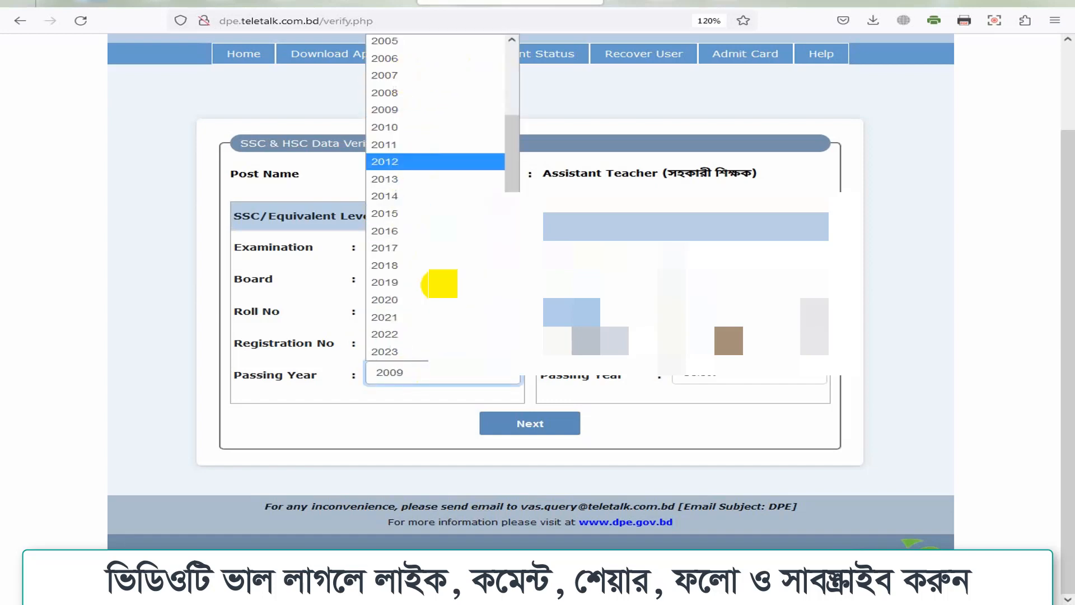
{"action": "left_click", "coordinate": [395, 145]}
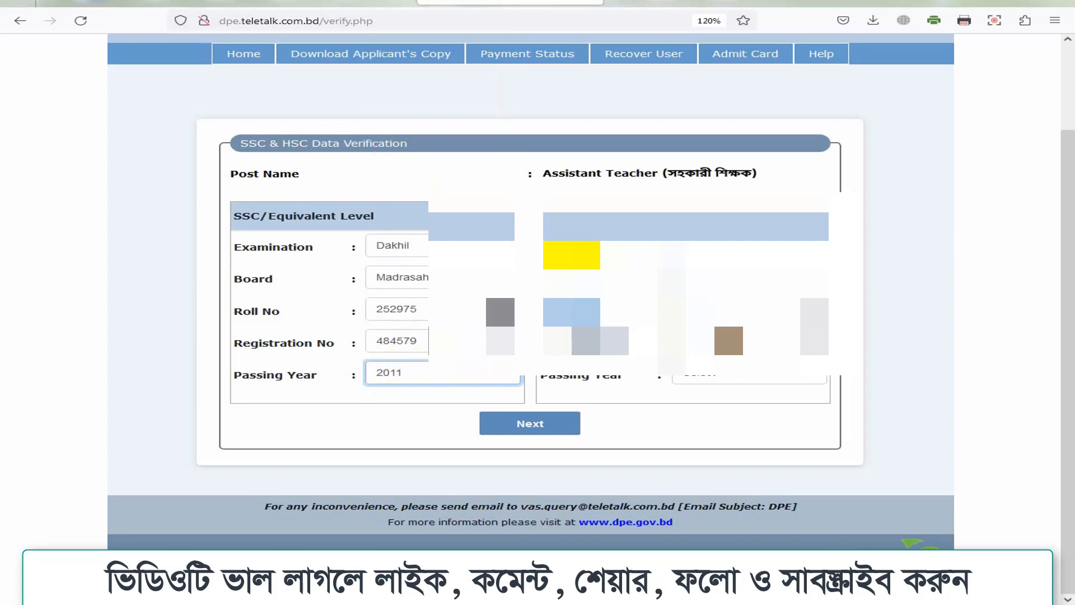
Step: Choose the HSC examination type and submit both results for verification
{"action": "left_click", "coordinate": [728, 246]}
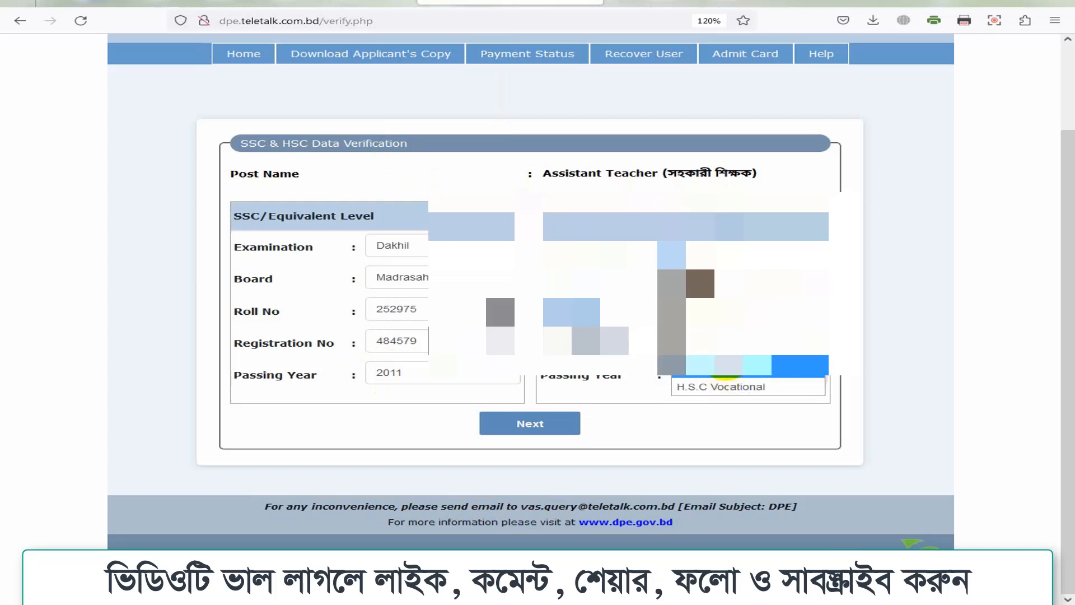
{"action": "left_click", "coordinate": [700, 311]}
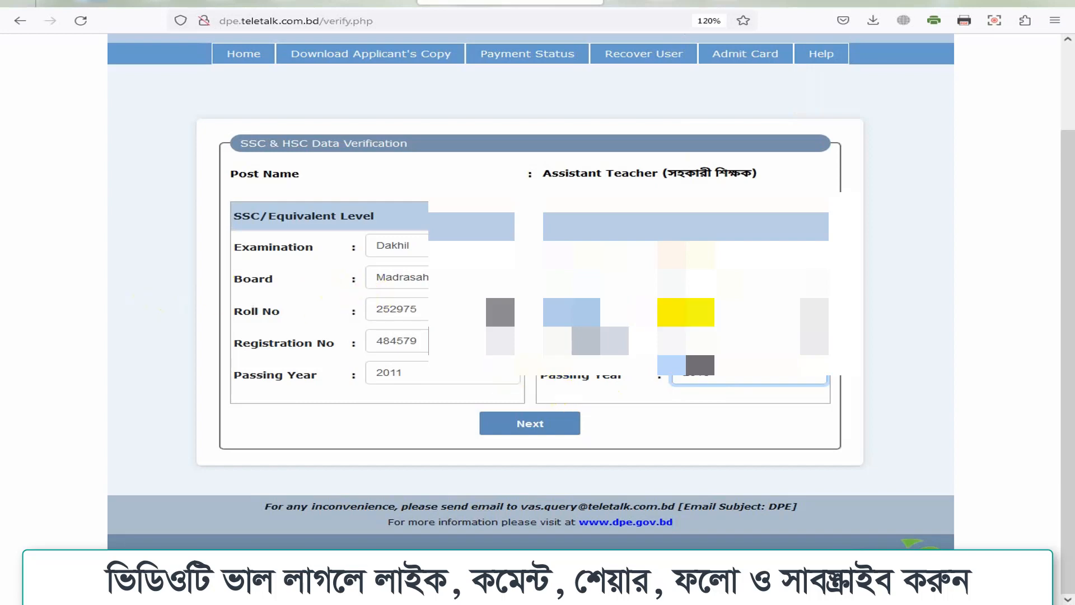
{"action": "left_click", "coordinate": [523, 426]}
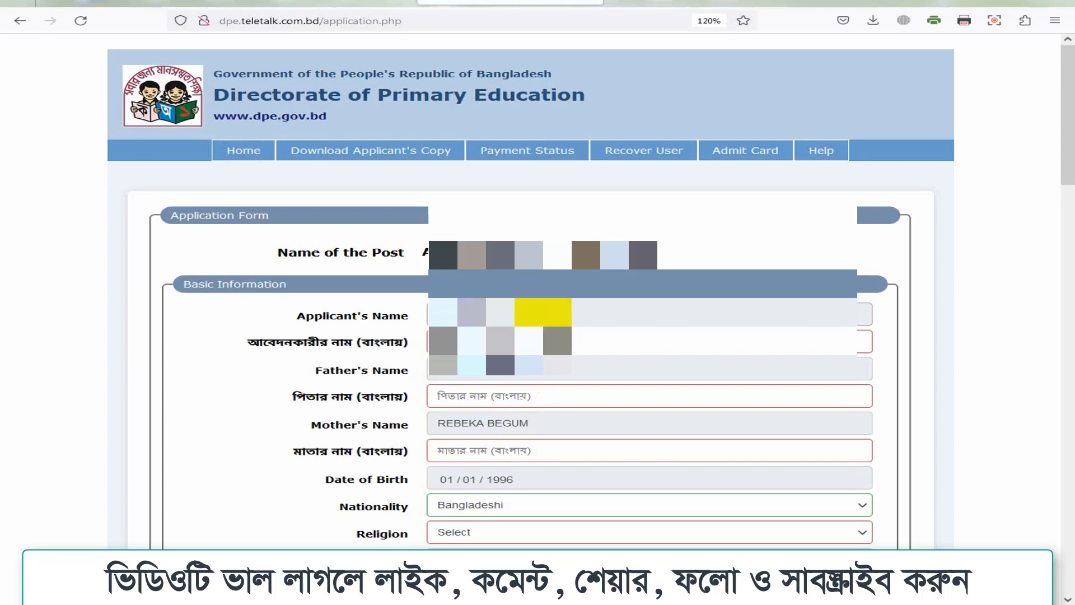
Step: Scroll through the form to review the pre-filled Dakhil GPA 4.06 and Alim GPA 3.92 results
{"action": "scroll", "coordinate": [425, 311], "scroll_direction": "down", "scroll_amount": 3}
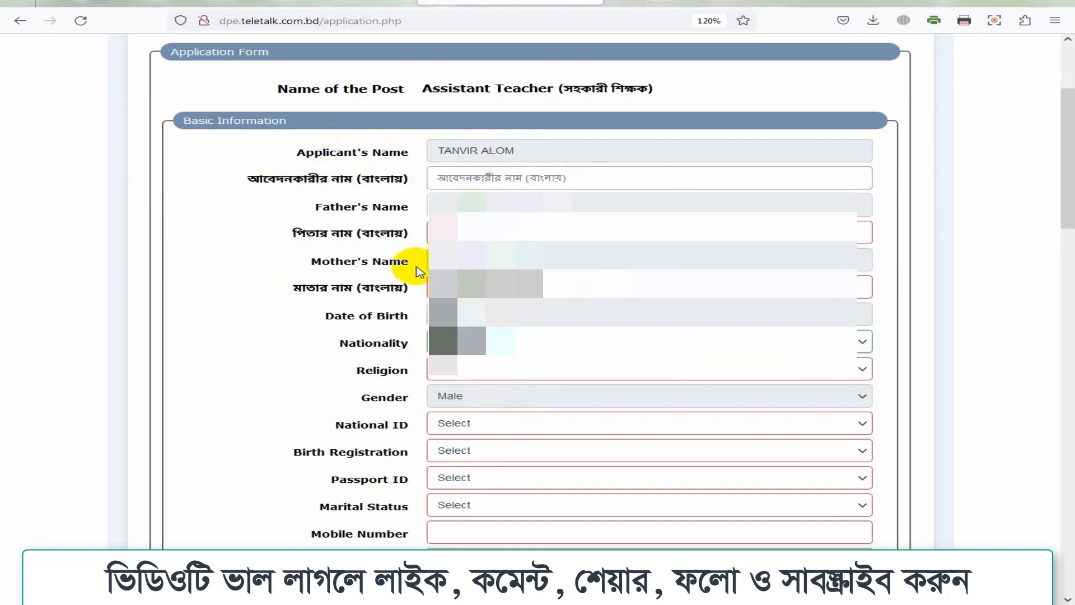
{"action": "scroll", "coordinate": [504, 403], "scroll_direction": "down", "scroll_amount": 3}
{"action": "scroll", "coordinate": [509, 397], "scroll_direction": "down", "scroll_amount": 12}
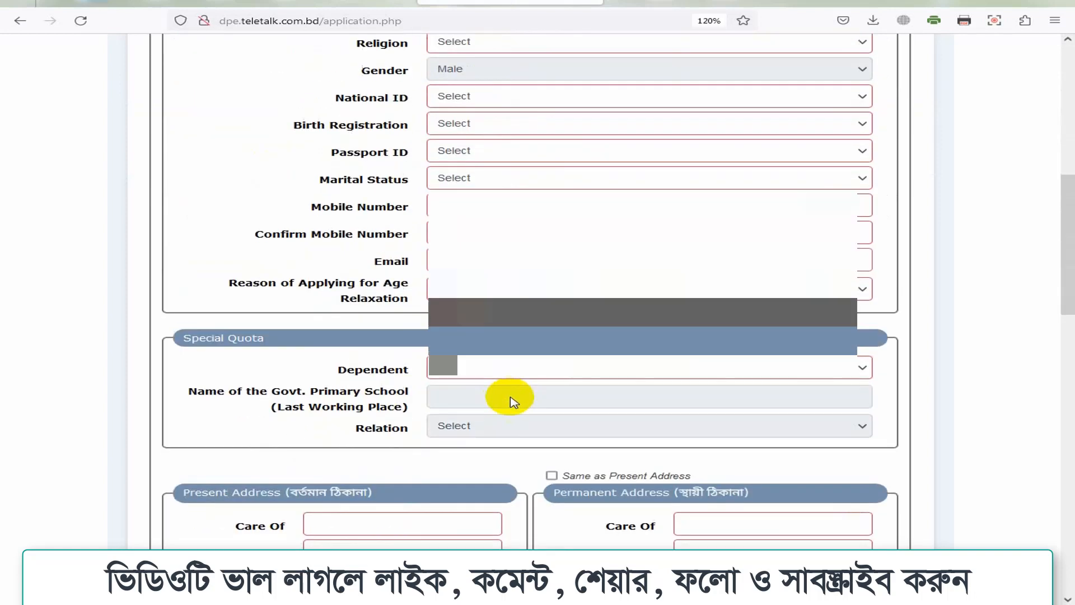
{"action": "scroll", "coordinate": [520, 390], "scroll_direction": "down", "scroll_amount": 1}
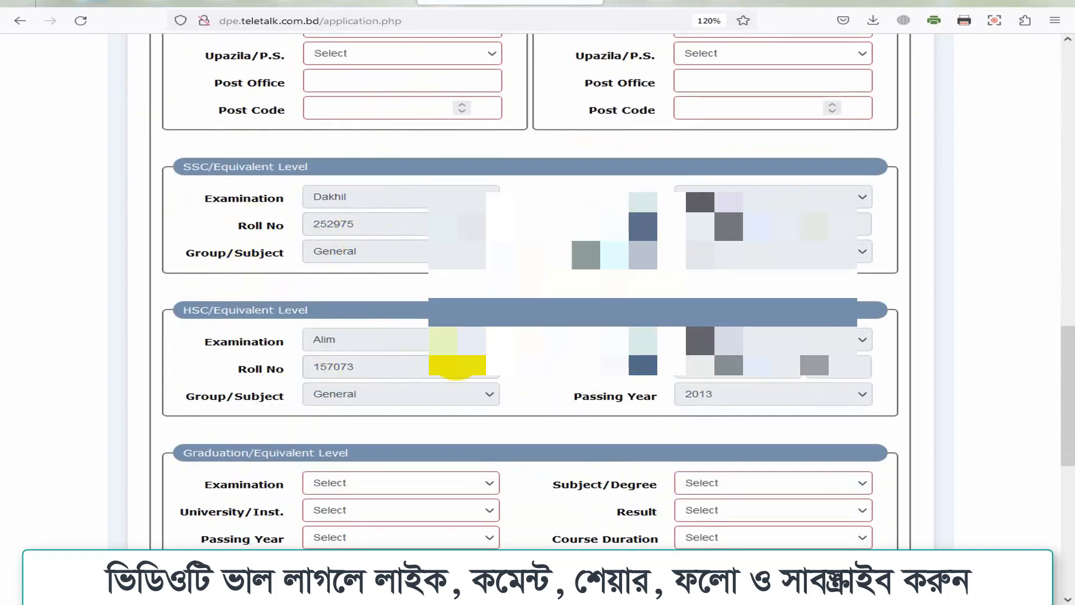
{"action": "scroll", "coordinate": [616, 336], "scroll_direction": "down", "scroll_amount": 1}
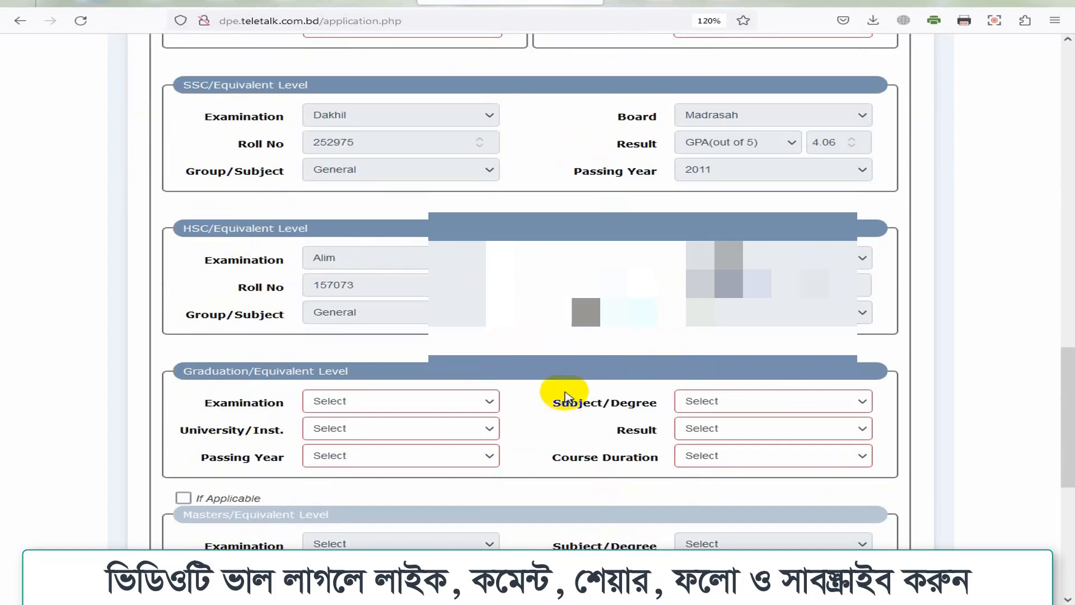
{"action": "scroll", "coordinate": [571, 392], "scroll_direction": "down", "scroll_amount": 3}
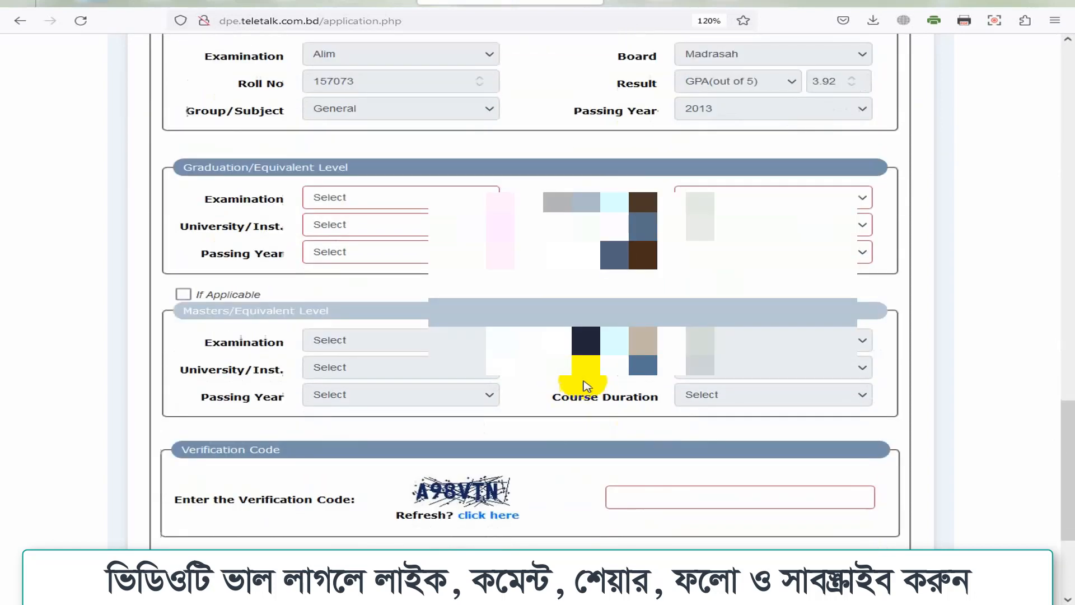
{"action": "scroll", "coordinate": [585, 385], "scroll_direction": "down", "scroll_amount": 3}
{"action": "scroll", "coordinate": [585, 386], "scroll_direction": "up", "scroll_amount": 5}
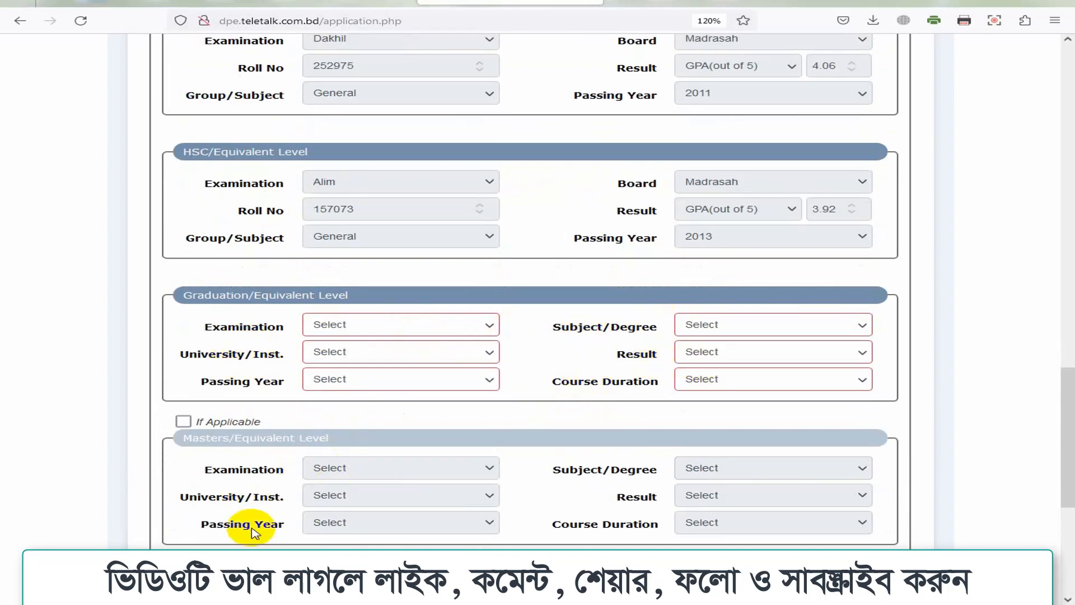
{"action": "scroll", "coordinate": [546, 427], "scroll_direction": "up", "scroll_amount": 4}
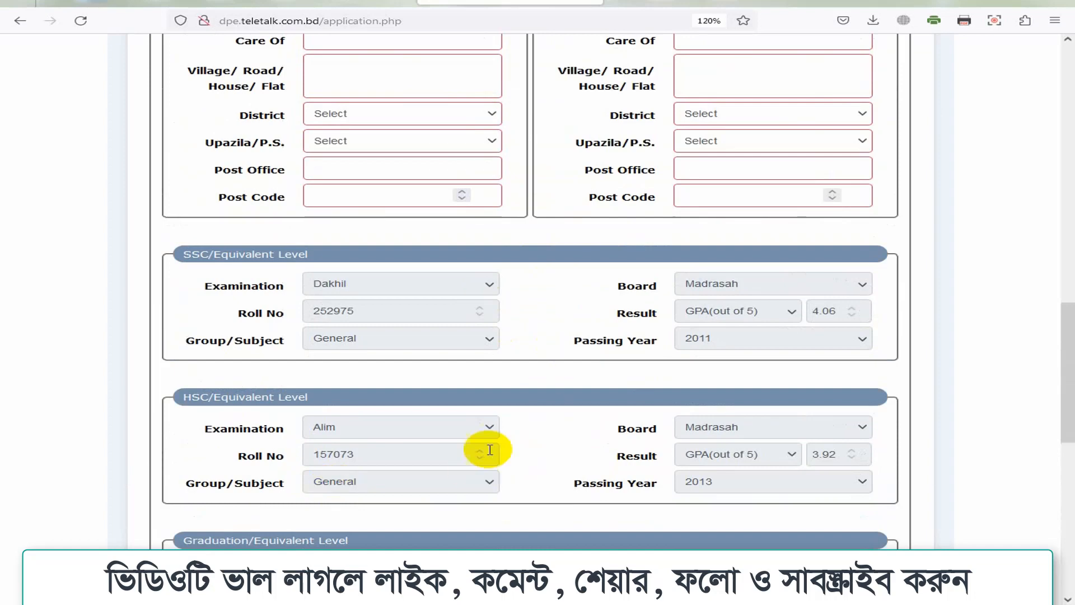
{"action": "scroll", "coordinate": [490, 449], "scroll_direction": "up", "scroll_amount": 12}
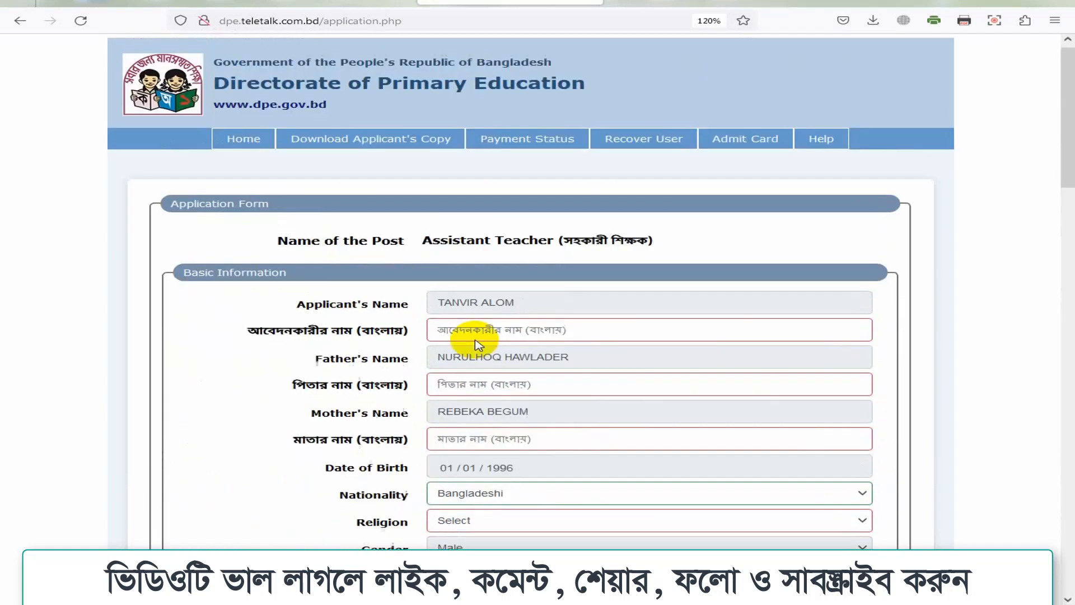
Step: Type the applicant's name in Bangla and begin the father's Bangla name, zooming back to 120%
{"action": "left_click", "coordinate": [475, 344]}
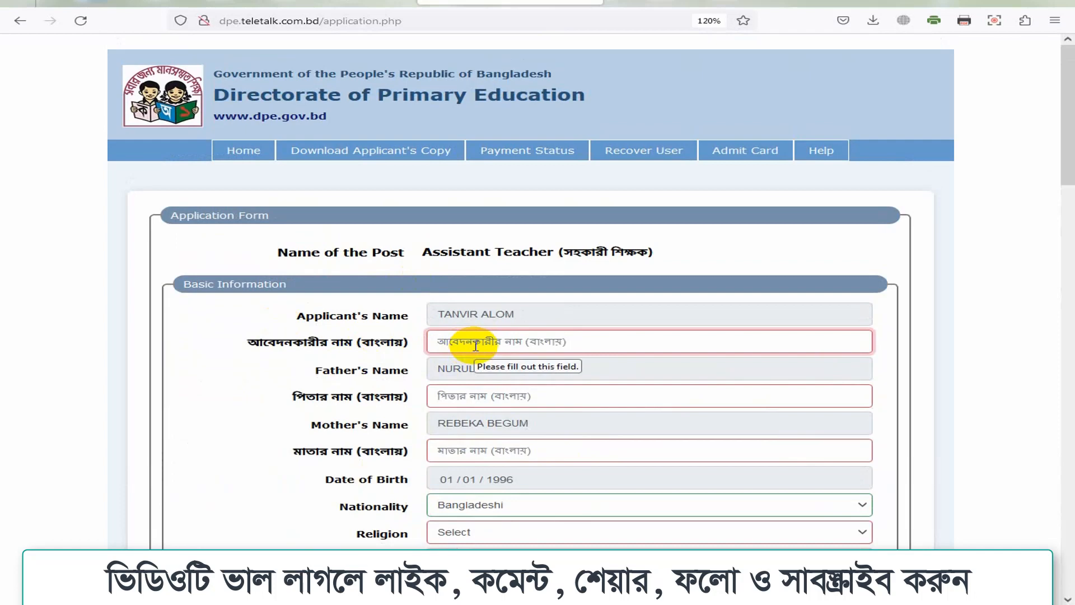
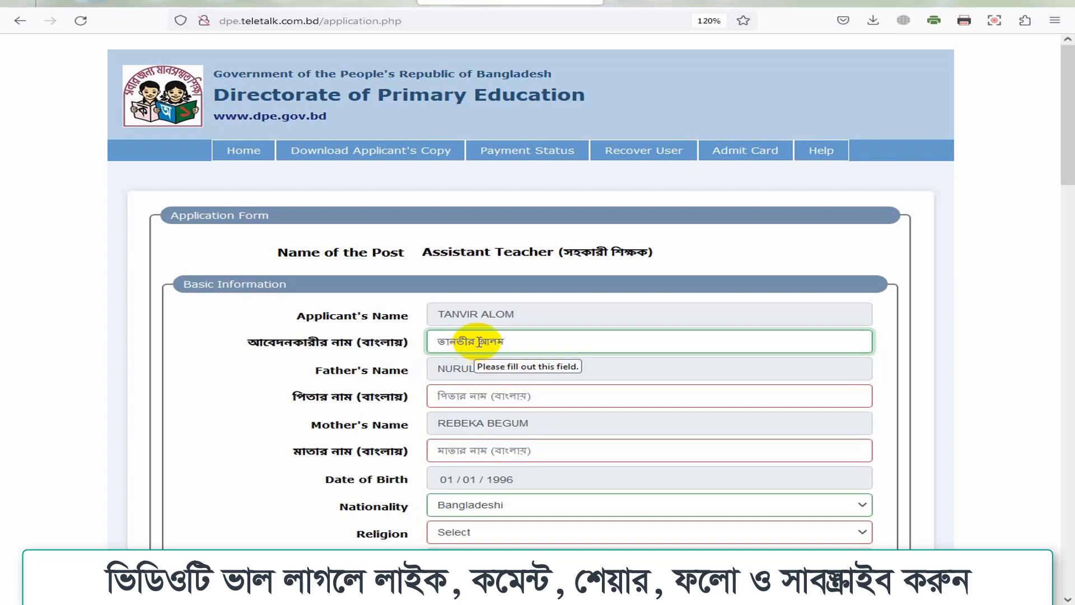
{"action": "left_click_drag", "start_coordinate": [524, 342], "coordinate": [410, 340]}
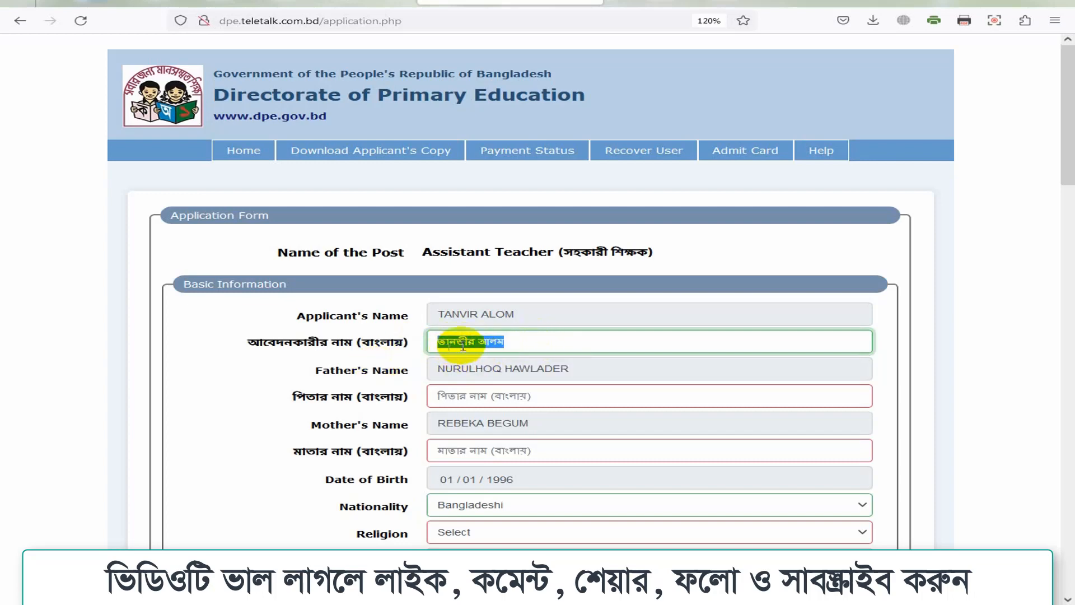
{"action": "left_click", "coordinate": [559, 403]}
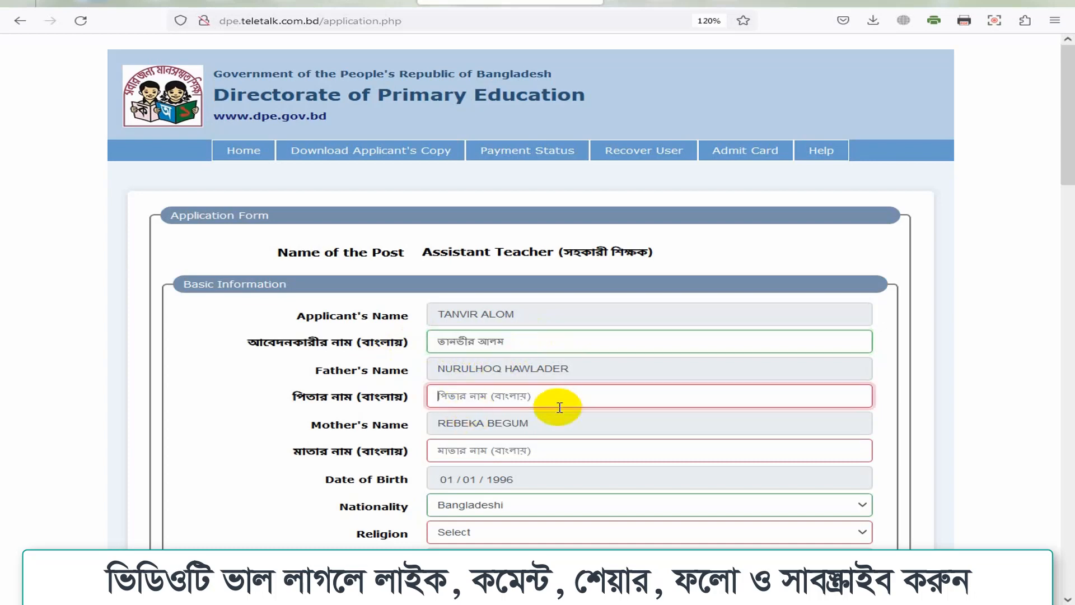
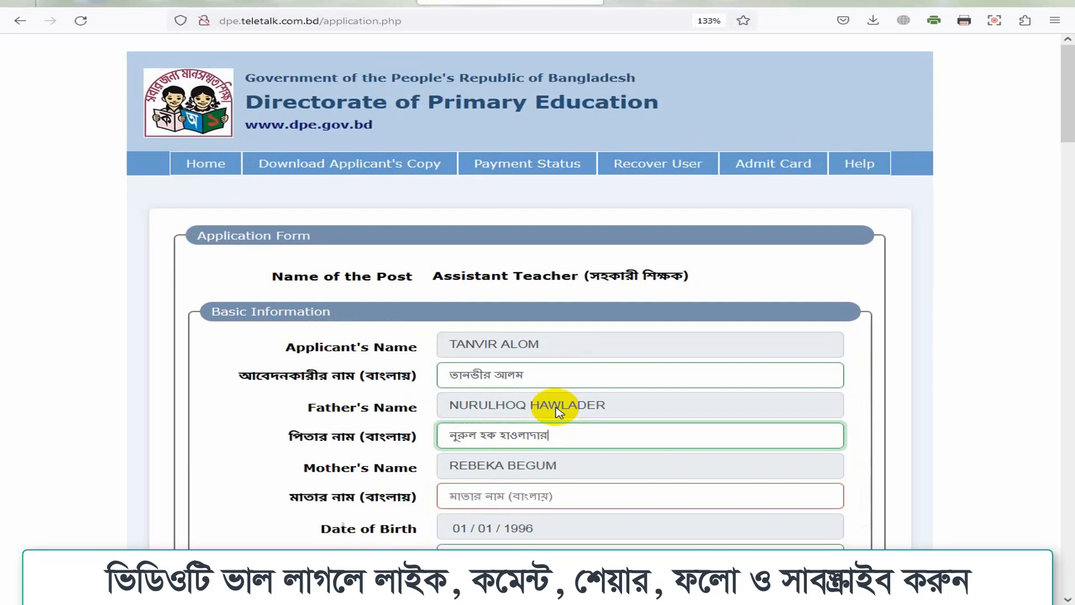
{"action": "key", "text": "ctrl+minus"}
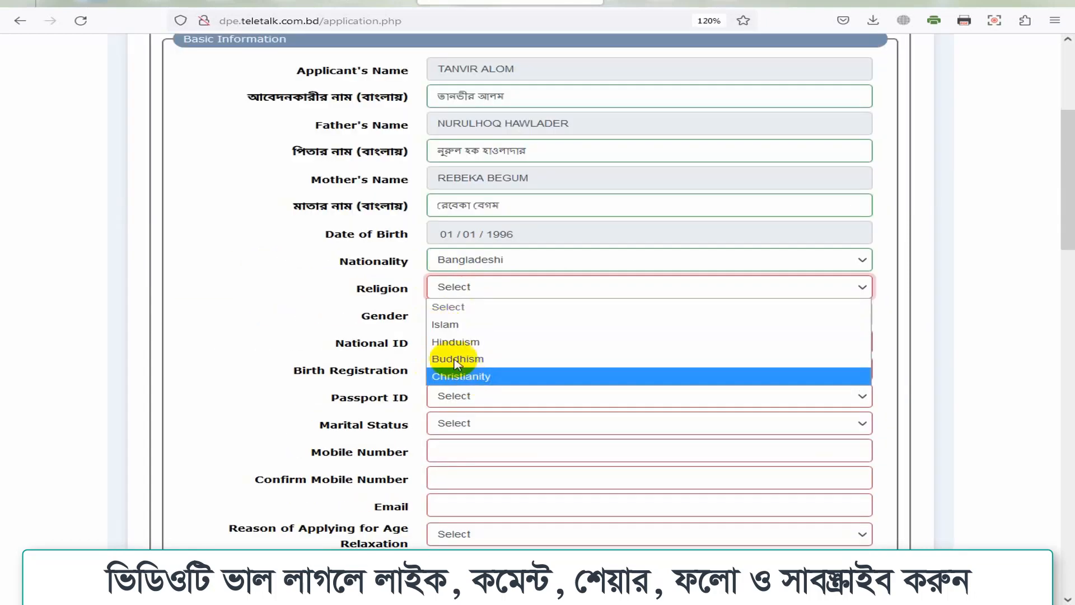
Step: Set religion to Islam, answer Yes for National ID and enter the ID number
{"action": "left_click", "coordinate": [454, 324]}
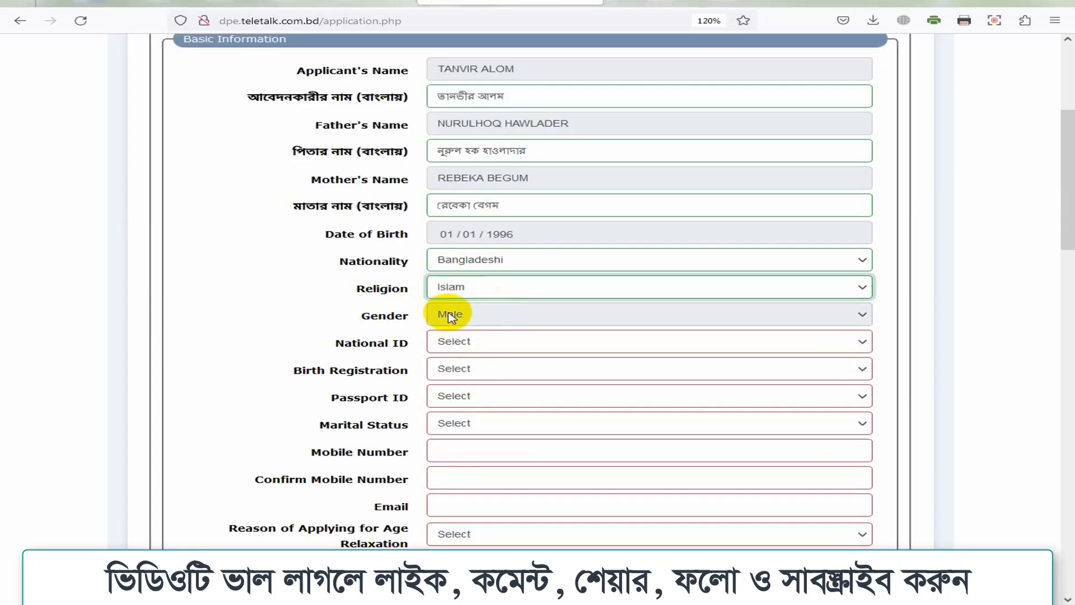
{"action": "left_click", "coordinate": [485, 345]}
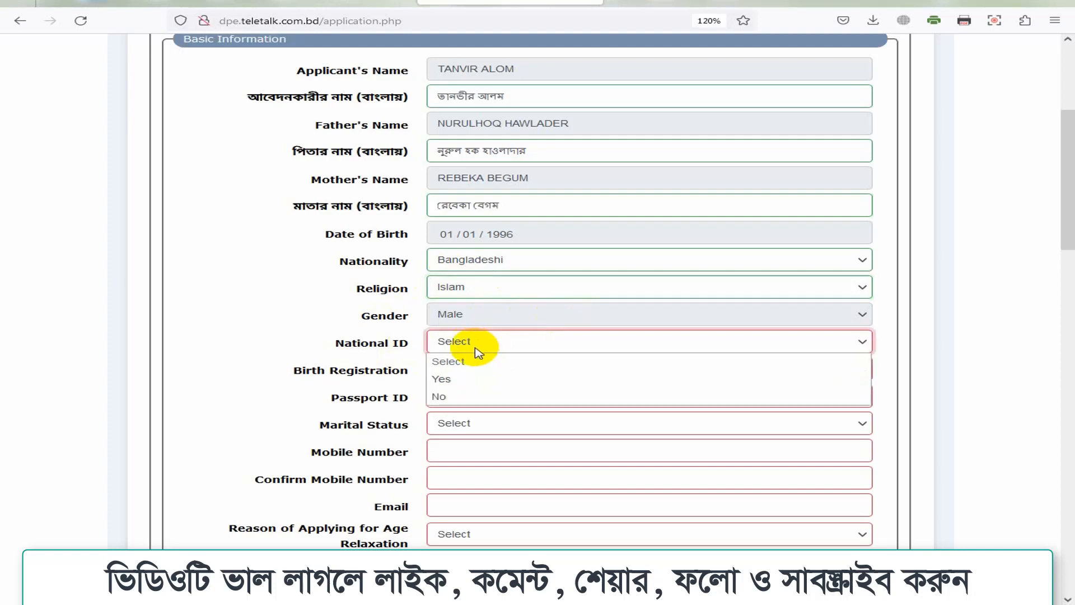
{"action": "left_click", "coordinate": [442, 379]}
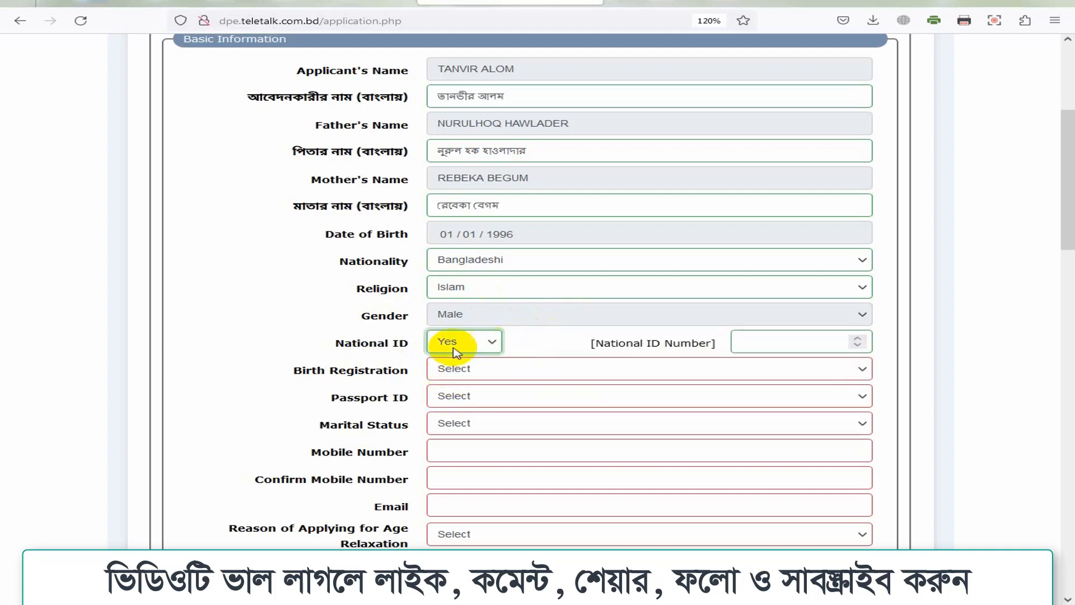
{"action": "left_click", "coordinate": [773, 343]}
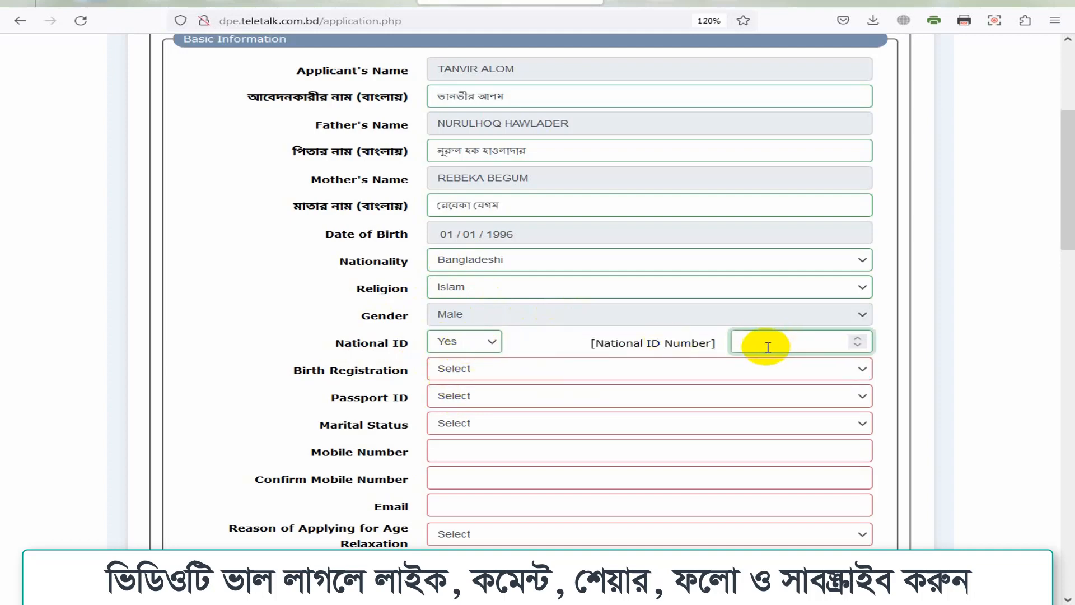
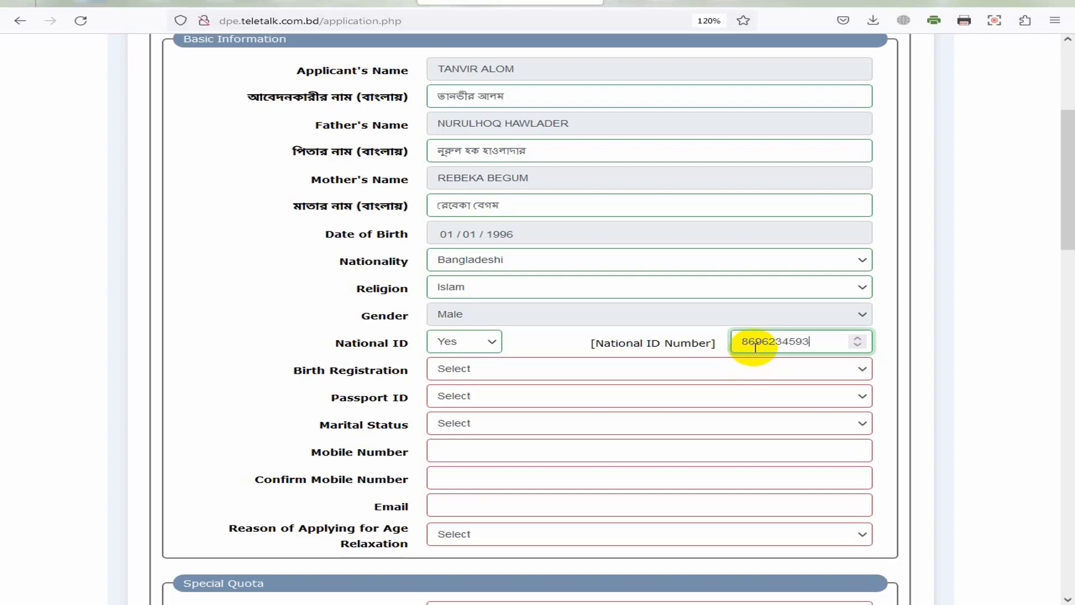
Step: Answer No for birth registration and passport ID, and set marital status to Married
{"action": "left_click", "coordinate": [445, 369]}
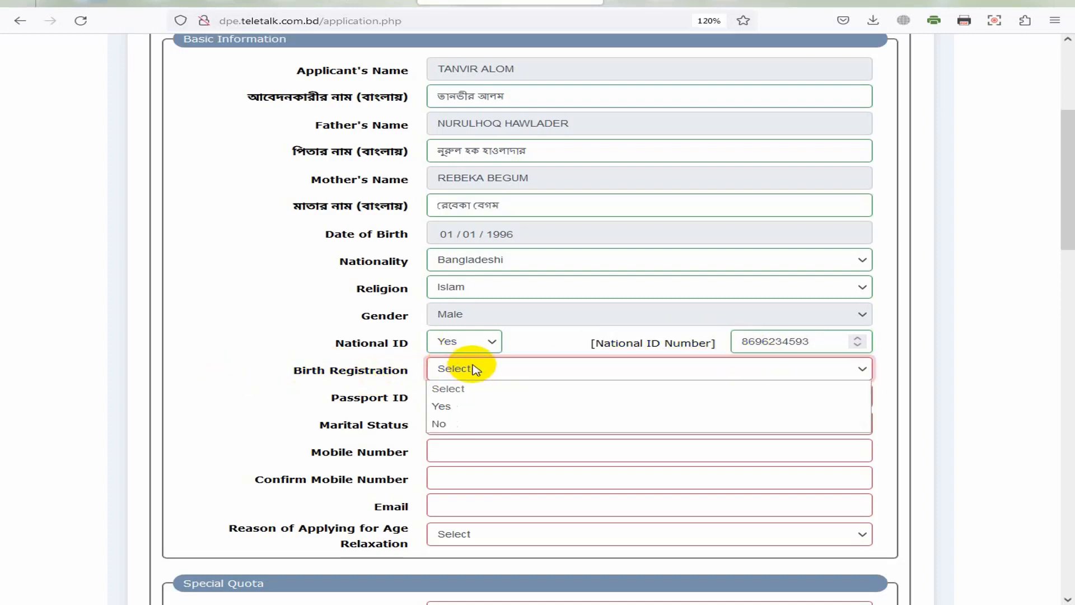
{"action": "left_click", "coordinate": [446, 424]}
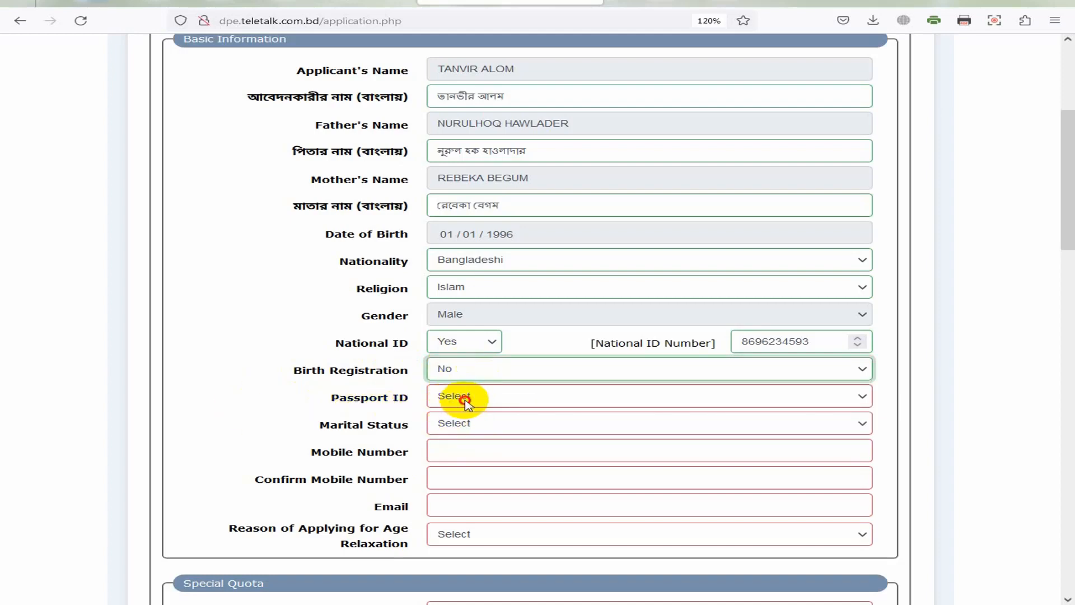
{"action": "left_click", "coordinate": [467, 398]}
{"action": "left_click", "coordinate": [454, 449]}
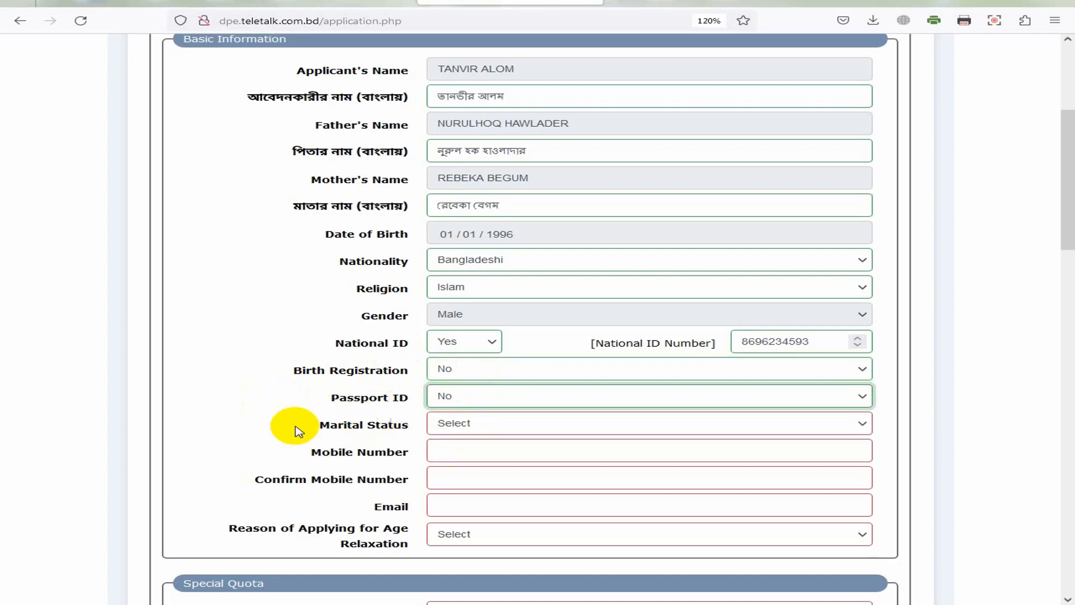
{"action": "left_click", "coordinate": [476, 426]}
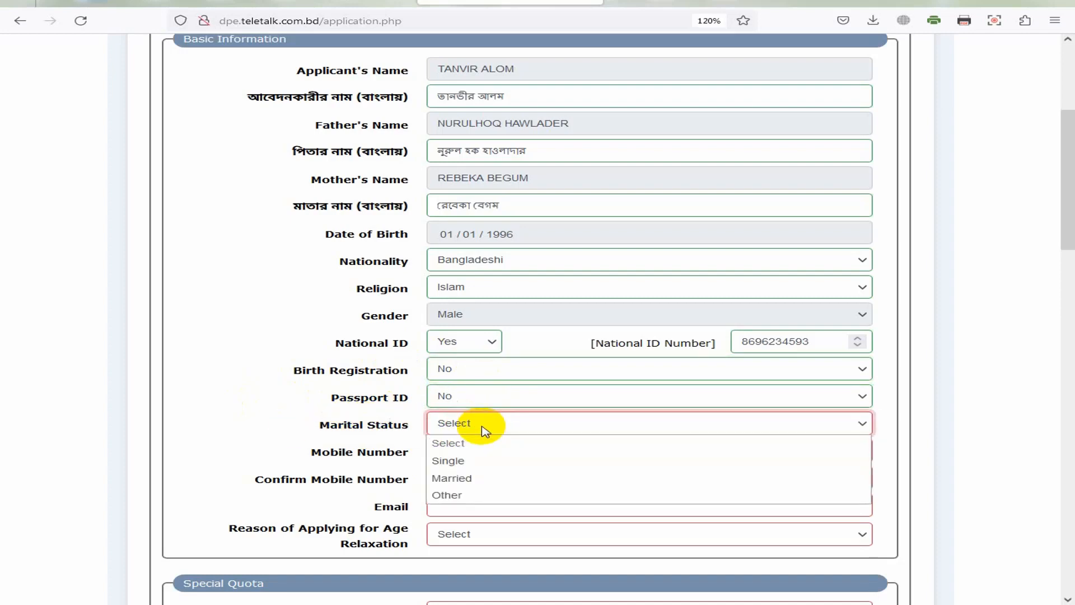
{"action": "left_click", "coordinate": [453, 479]}
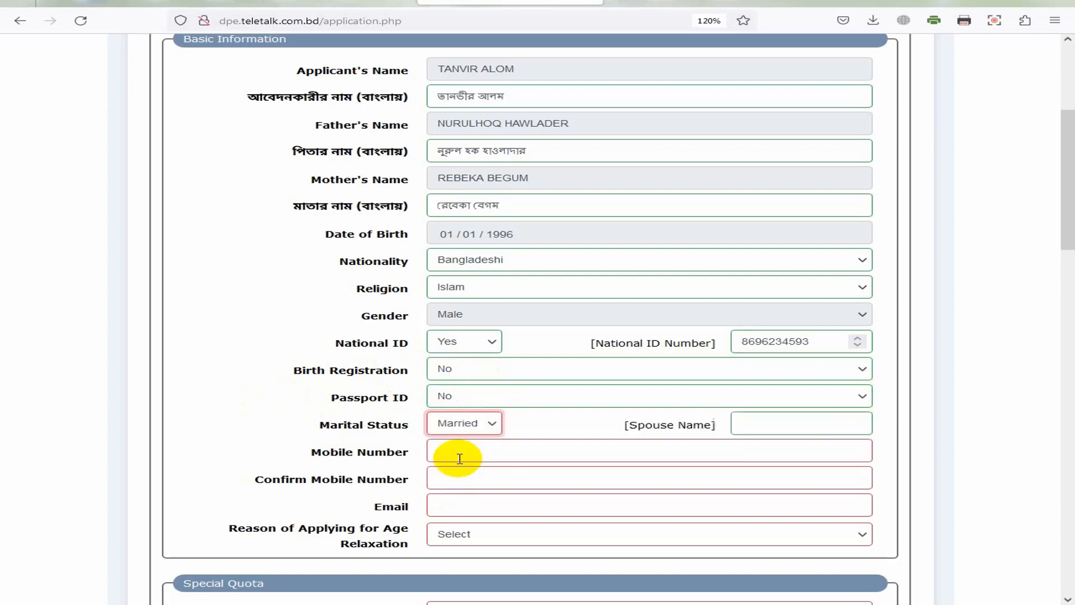
Step: Enter the spouse's name in capitals, correcting a misspelt letter
{"action": "left_click", "coordinate": [769, 426]}
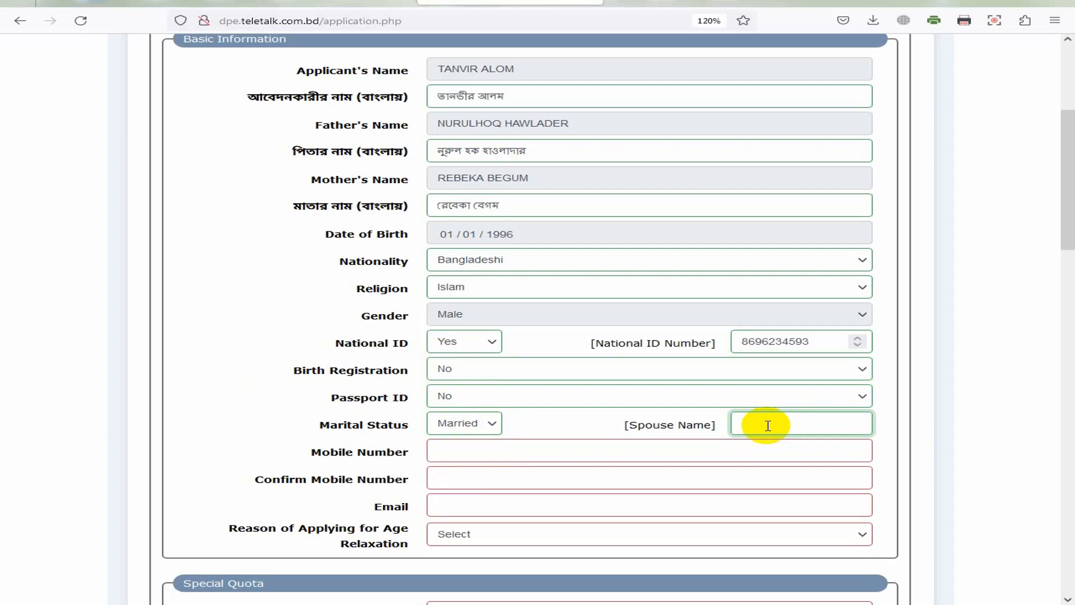
{"action": "type", "text": "স"}
{"action": "key", "text": "BackSpace"}
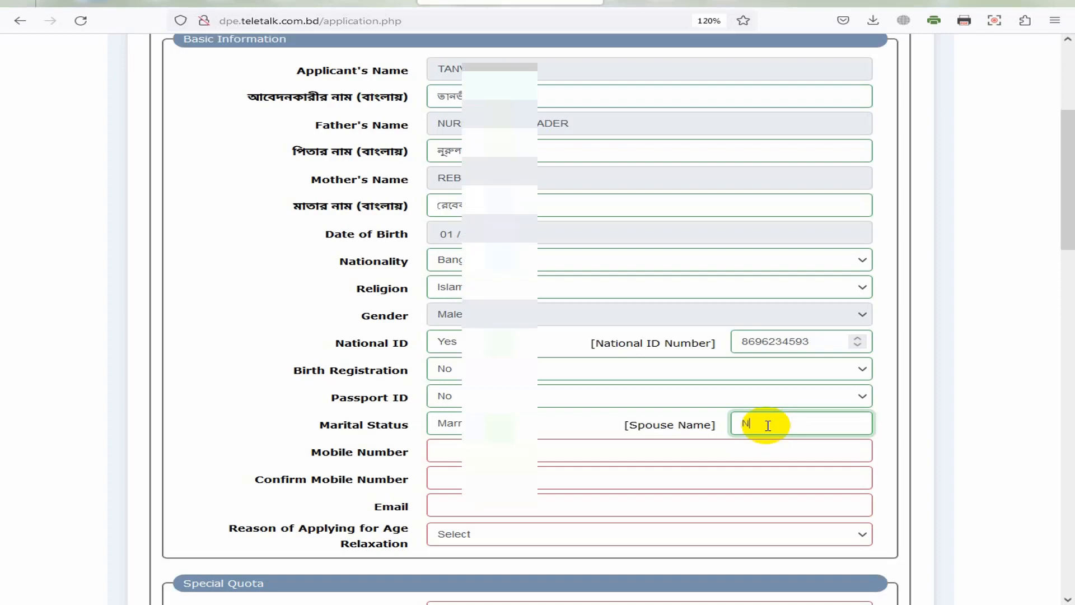
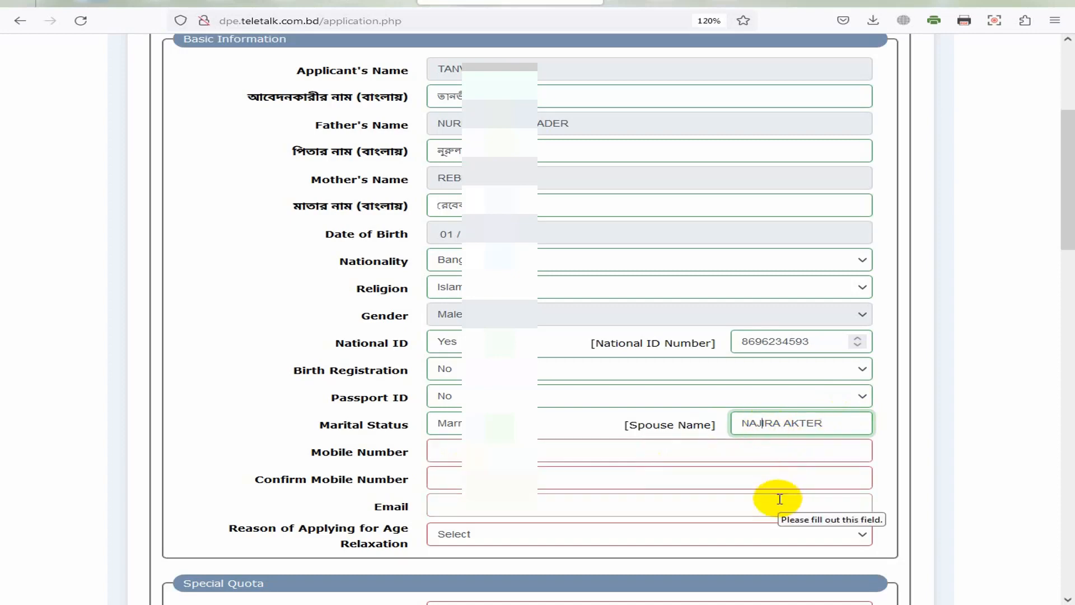
{"action": "left_click", "coordinate": [764, 423]}
{"action": "key", "text": "BackSpace"}
{"action": "type", "text": "ZI"}
{"action": "left_click", "coordinate": [527, 455]}
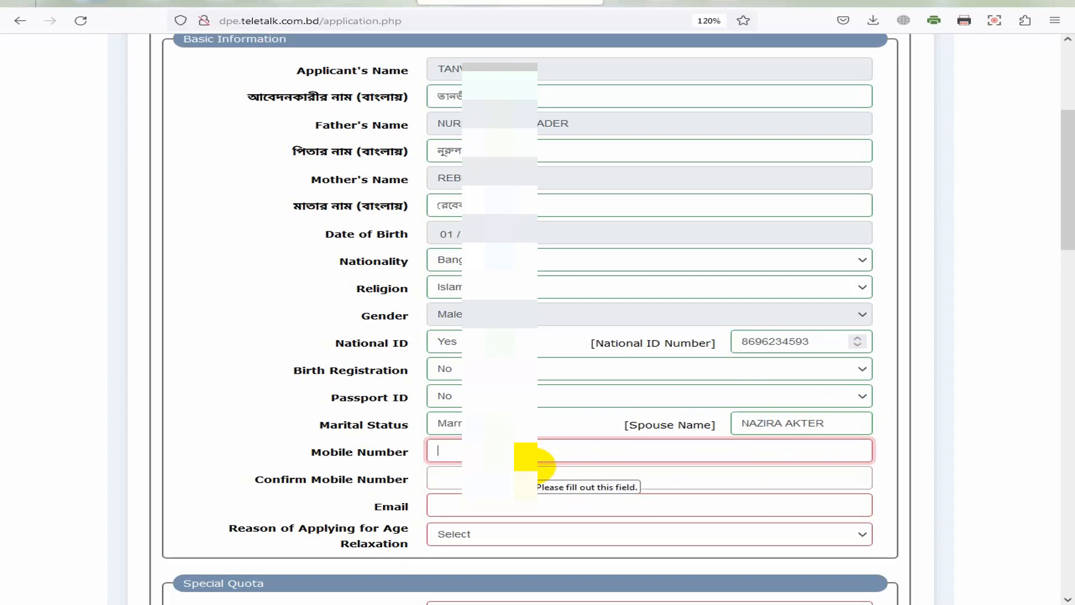
Step: Enter the applicant's mobile number, confirm it, and fill in the e-mail address
{"action": "type", "text": "0174"}
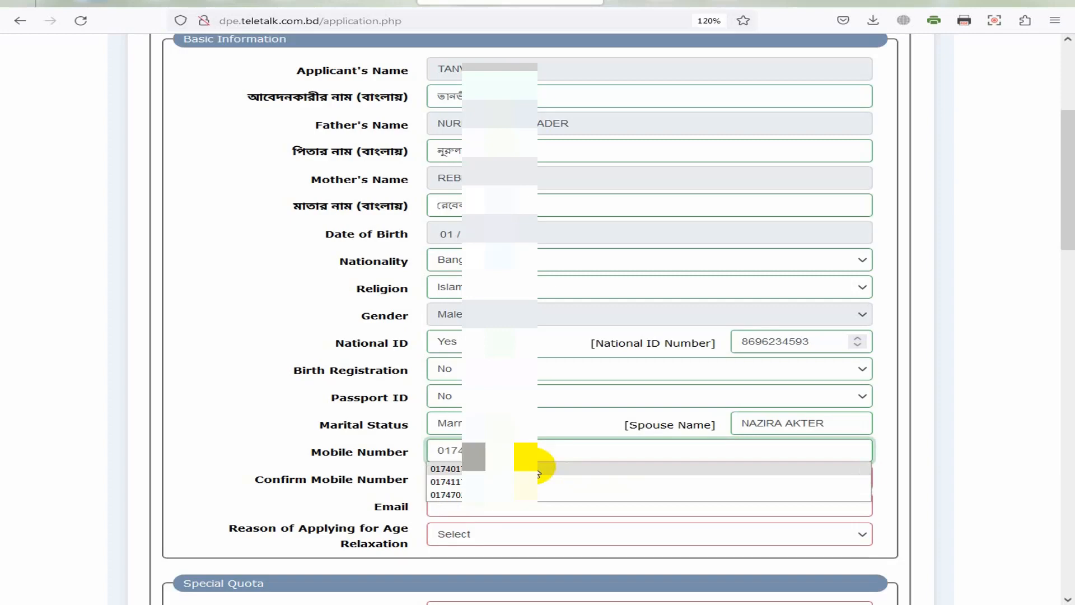
{"action": "left_click", "coordinate": [538, 469]}
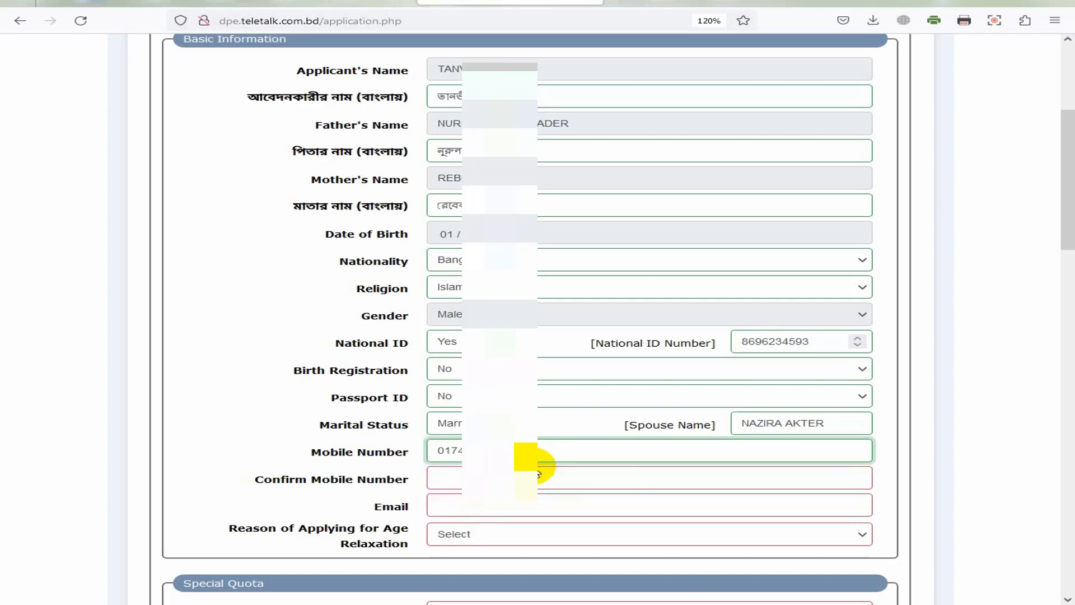
{"action": "left_click", "coordinate": [465, 476]}
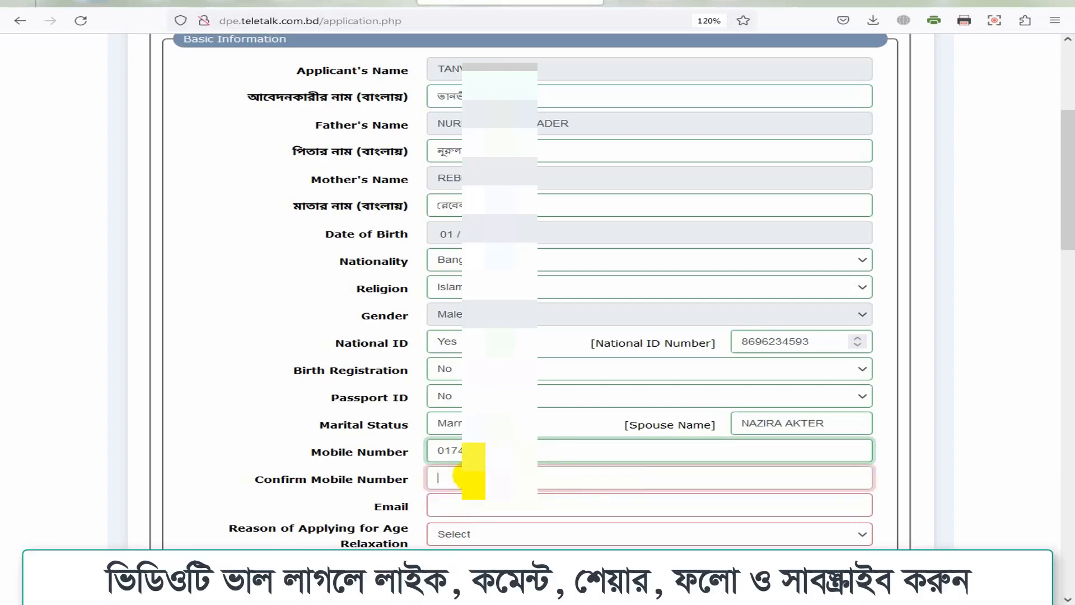
{"action": "type", "text": "0174"}
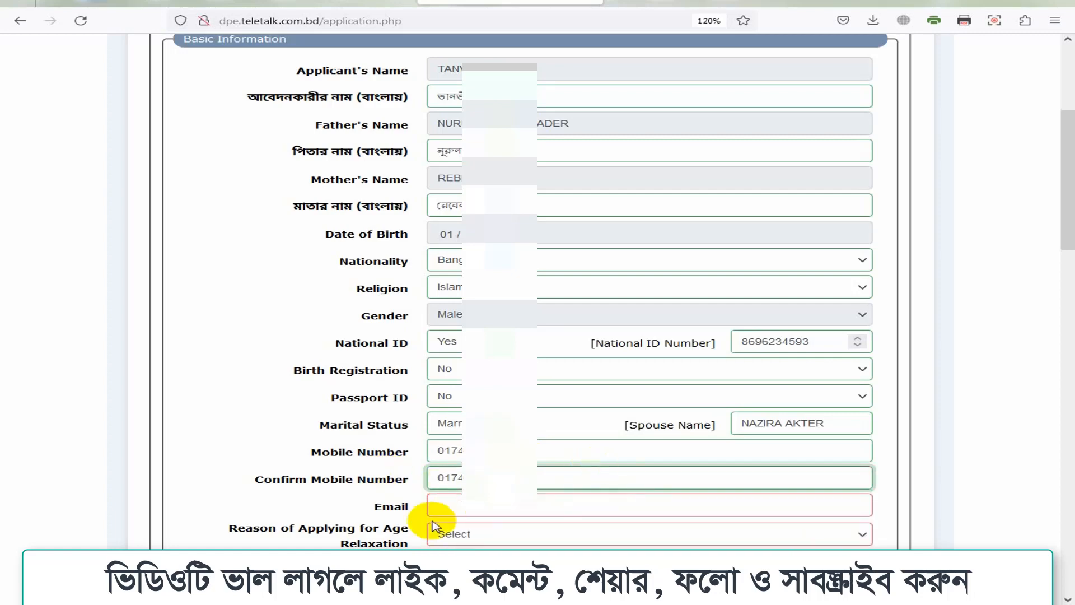
{"action": "left_click", "coordinate": [453, 507]}
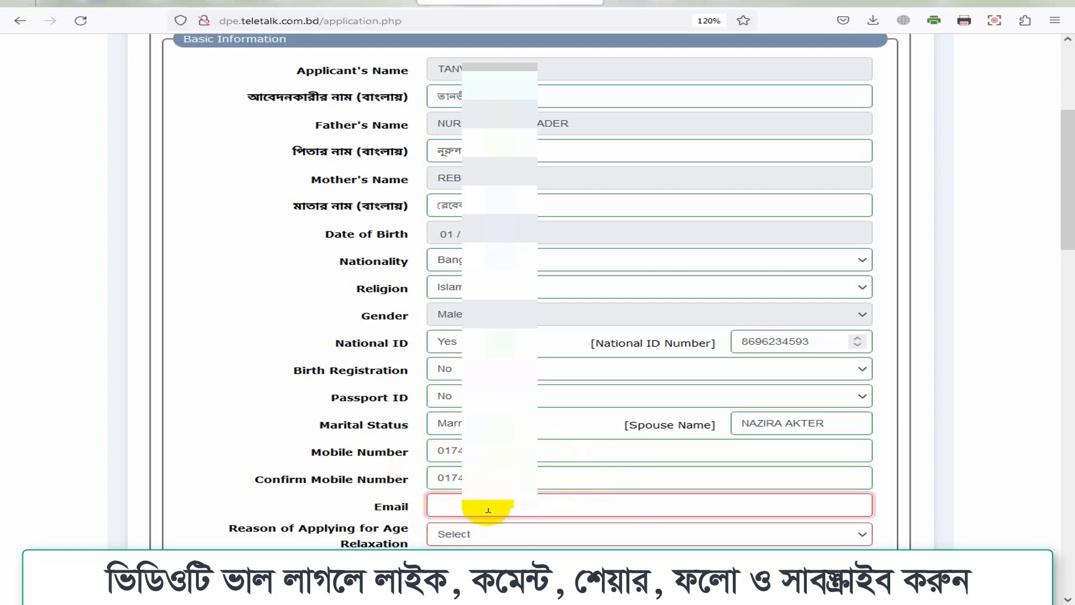
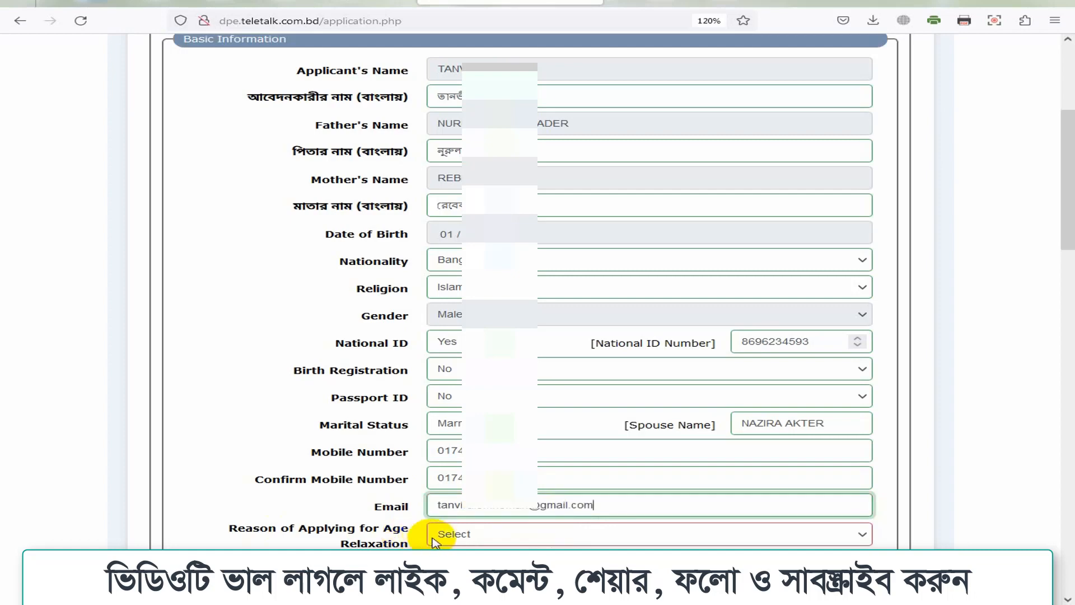
Step: Set the age relaxation reason to Not Applicable
{"action": "left_click", "coordinate": [473, 533]}
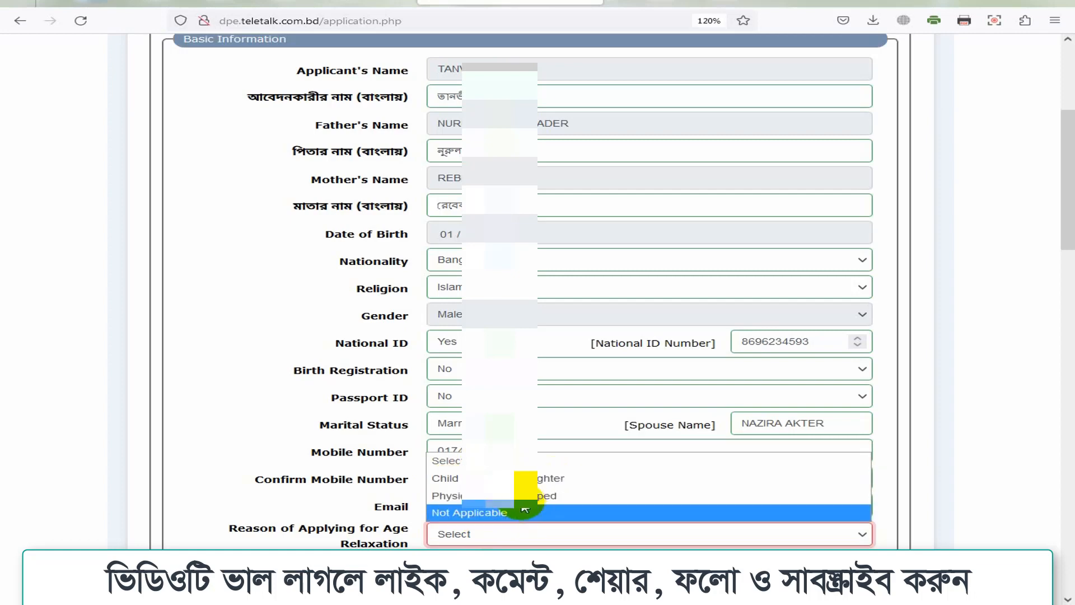
{"action": "left_click", "coordinate": [491, 511]}
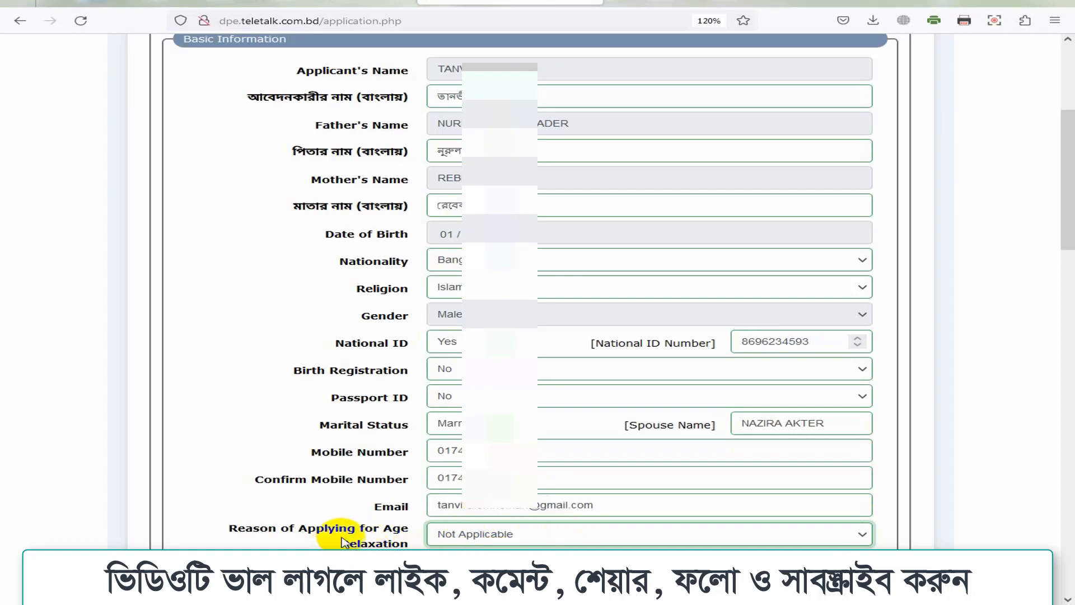
{"action": "left_click", "coordinate": [473, 536]}
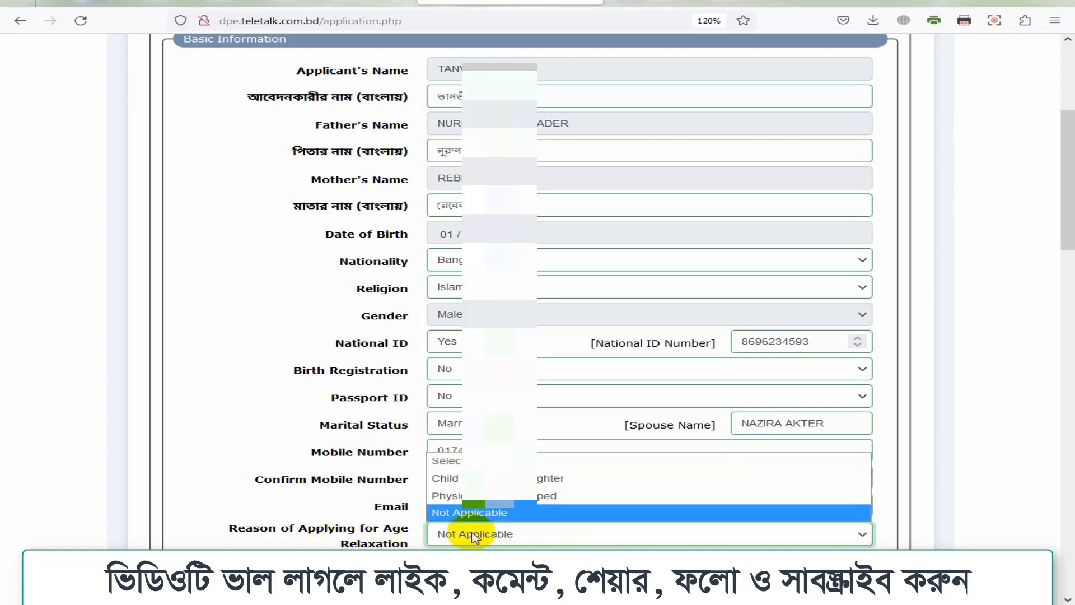
{"action": "left_click", "coordinate": [473, 535]}
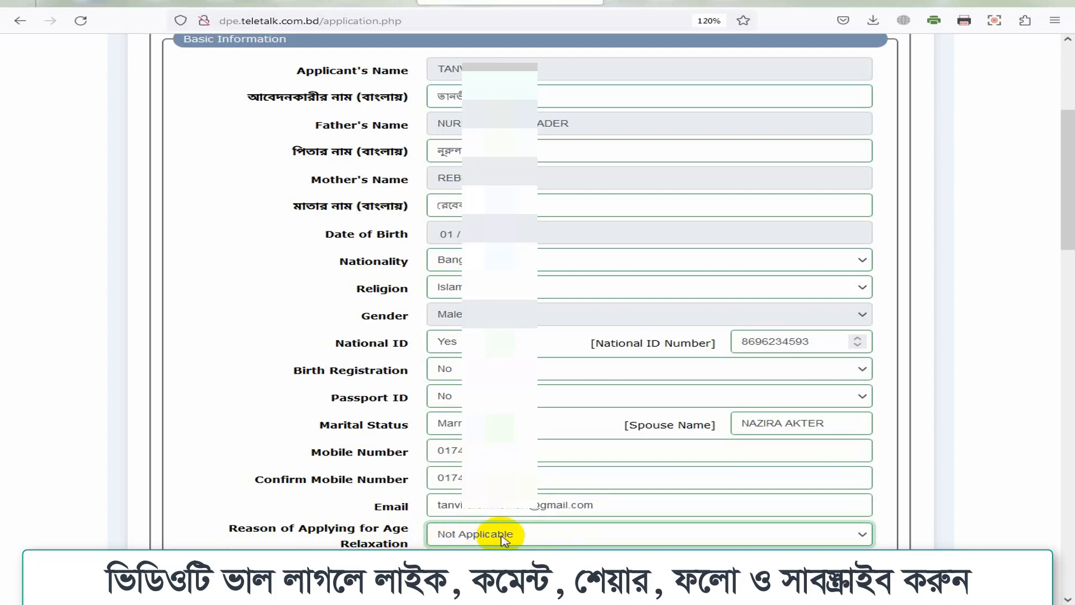
Step: Fill the present address with the care-of name, village/road line and district
{"action": "scroll", "coordinate": [227, 292], "scroll_direction": "down", "scroll_amount": 8}
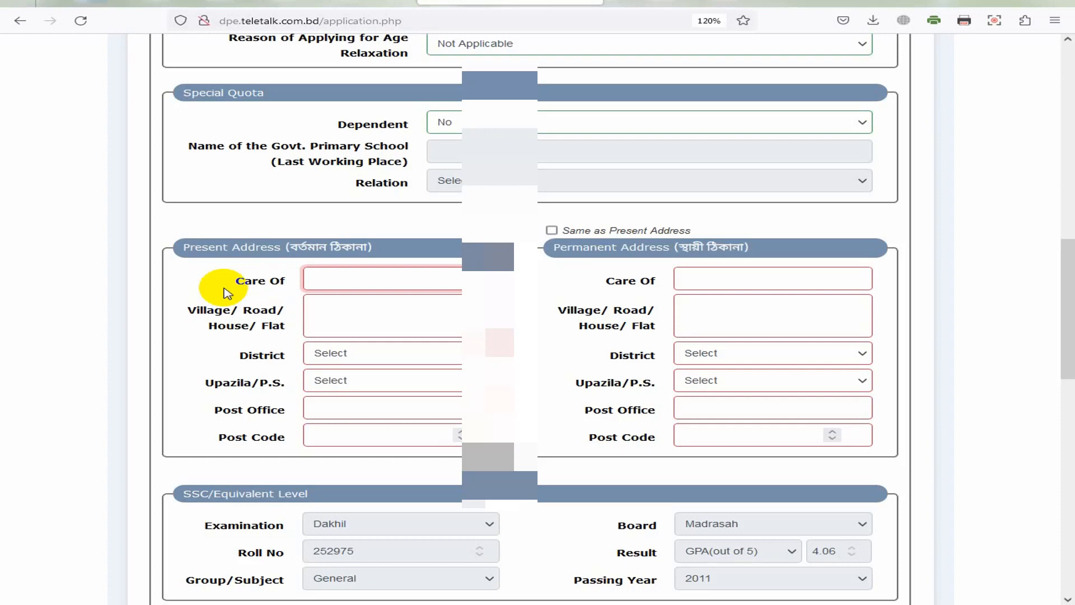
{"action": "type", "text": "NURU"}
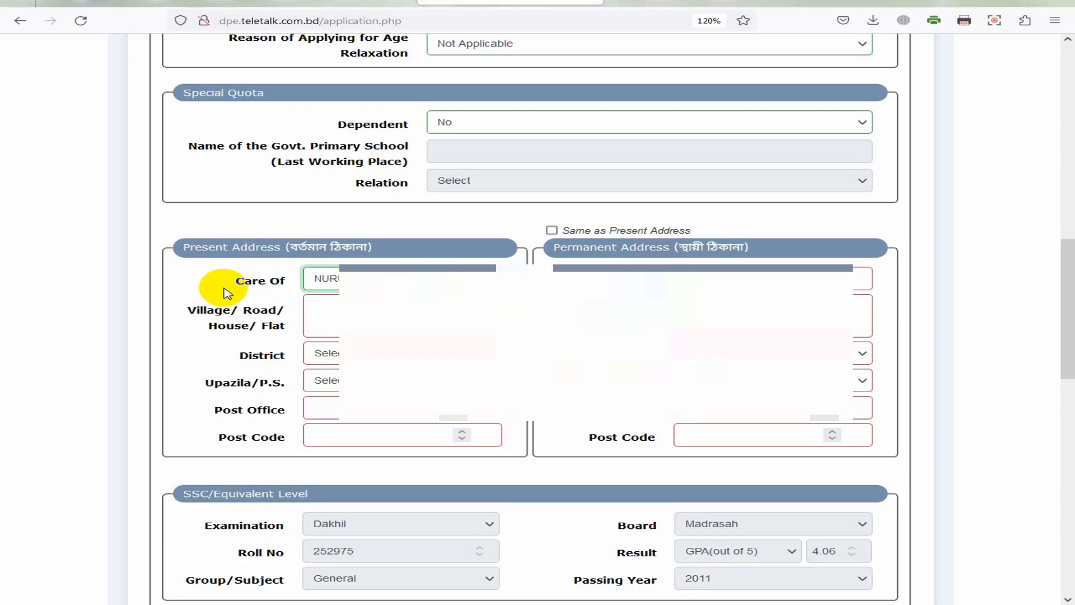
{"action": "left_click", "coordinate": [327, 333]}
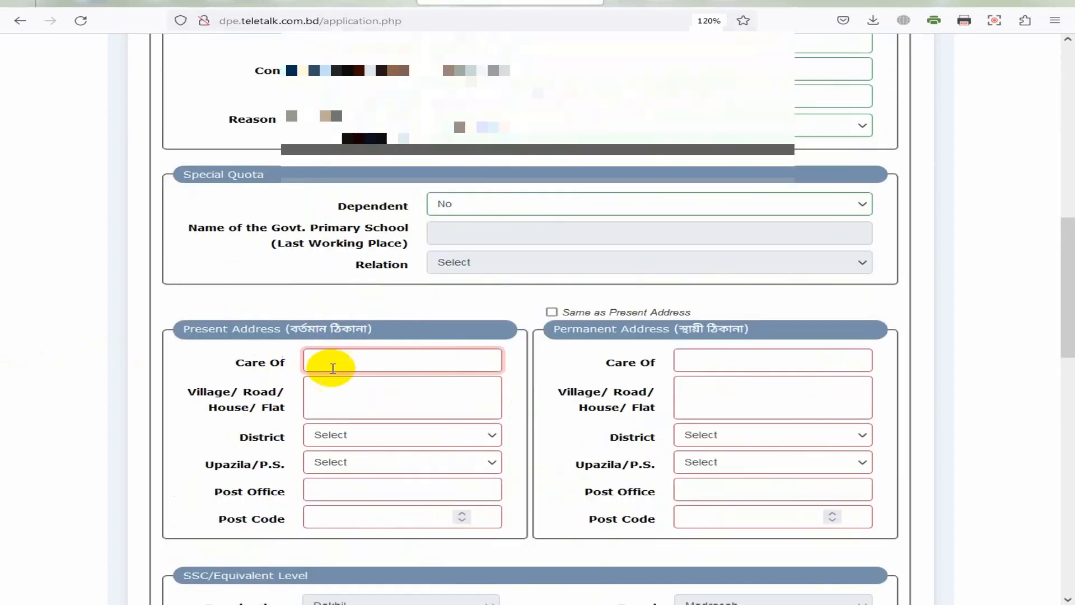
{"action": "left_click", "coordinate": [360, 379]}
{"action": "left_click", "coordinate": [342, 392]}
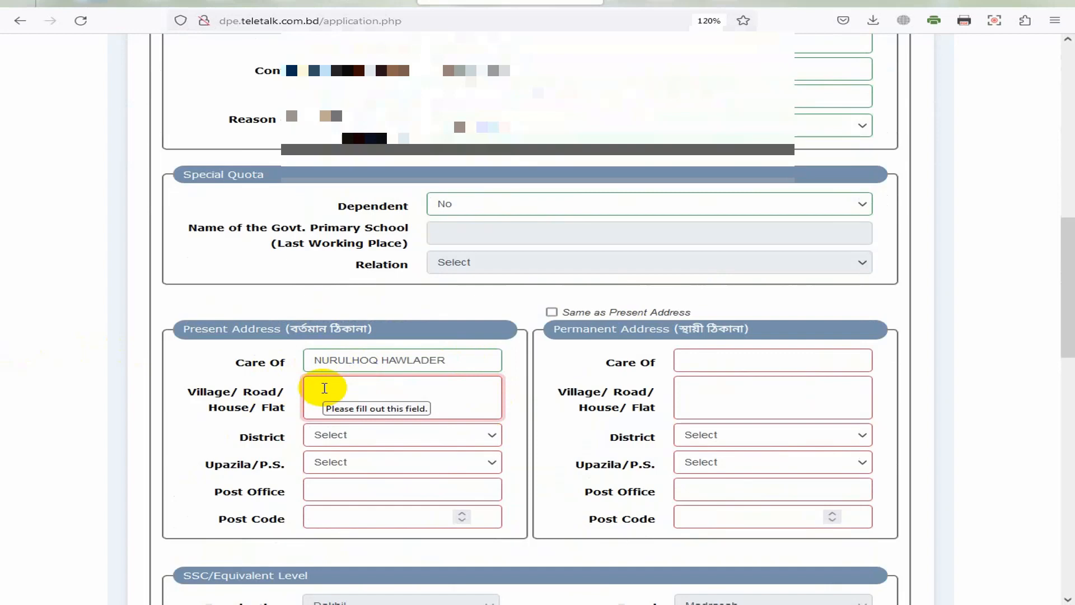
{"action": "type", "text": "Son"}
{"action": "key", "text": "BackSpace"}
{"action": "key", "text": "BackSpace"}
{"action": "key", "text": "BackSpace"}
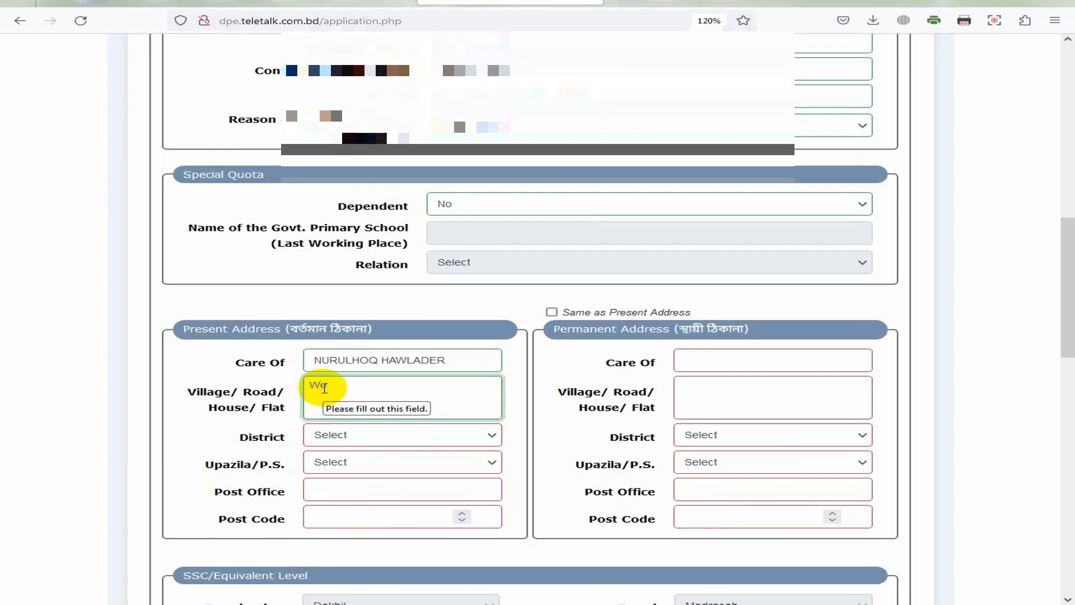
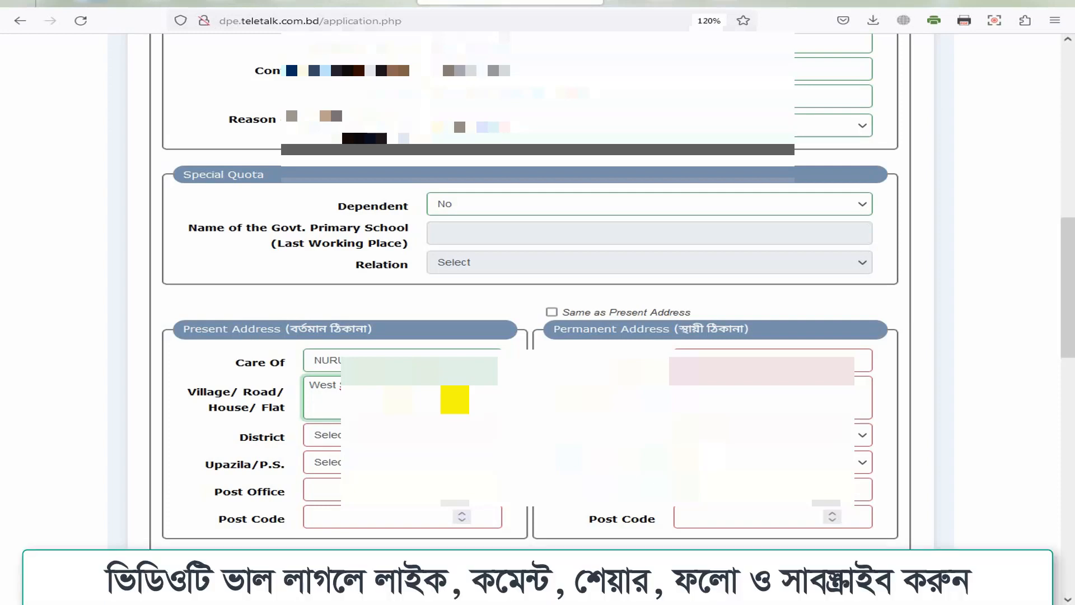
{"action": "type", "text": "Gazipur"}
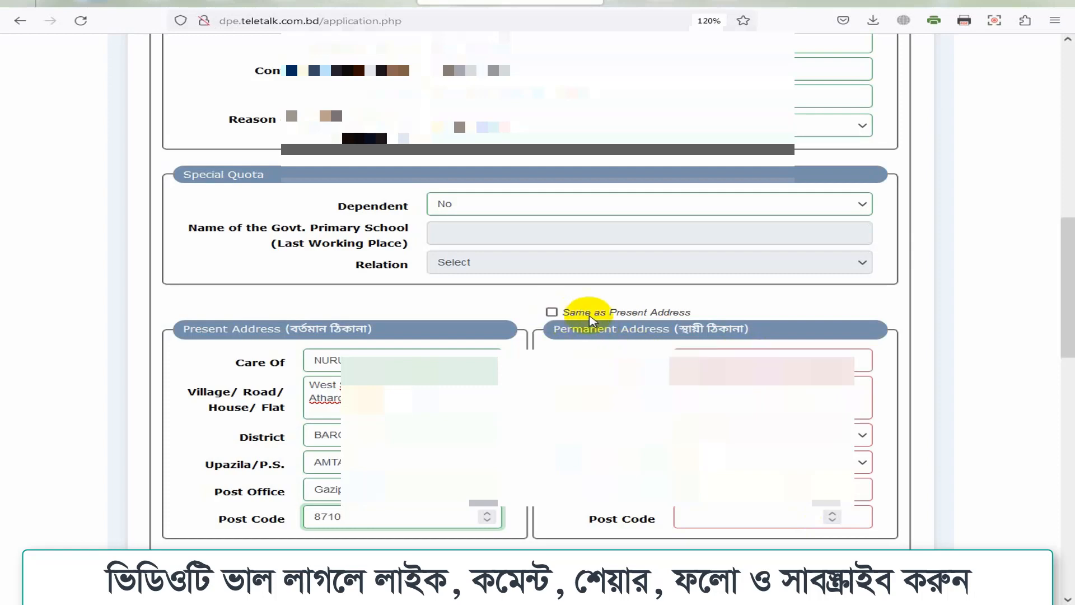
Step: Copy the present address into the permanent address, then scroll to the education sections
{"action": "left_click", "coordinate": [552, 312]}
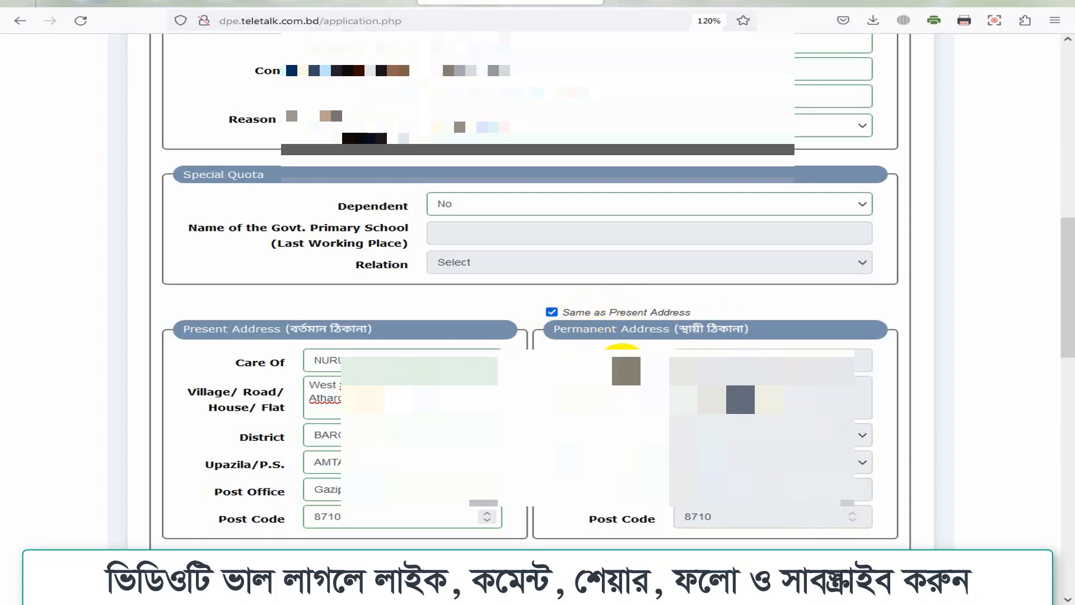
{"action": "scroll", "coordinate": [601, 327], "scroll_direction": "down", "scroll_amount": 7}
{"action": "scroll", "coordinate": [625, 360], "scroll_direction": "down", "scroll_amount": 1}
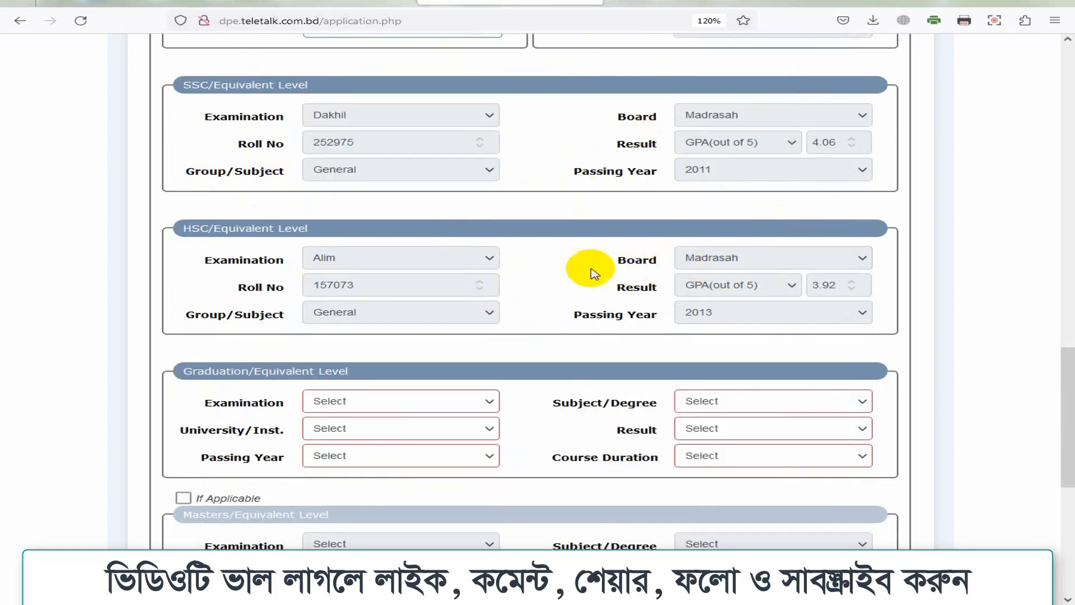
Step: Set the Graduation examination to Honors at National University and search subjects for 'is'
{"action": "scroll", "coordinate": [616, 274], "scroll_direction": "down", "scroll_amount": 1}
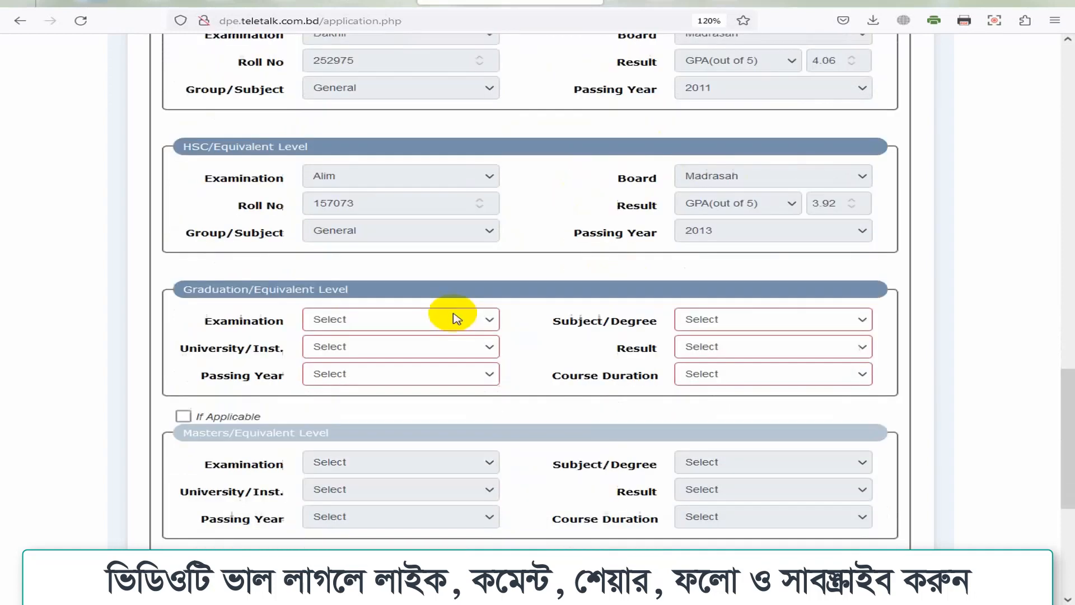
{"action": "left_click", "coordinate": [357, 316]}
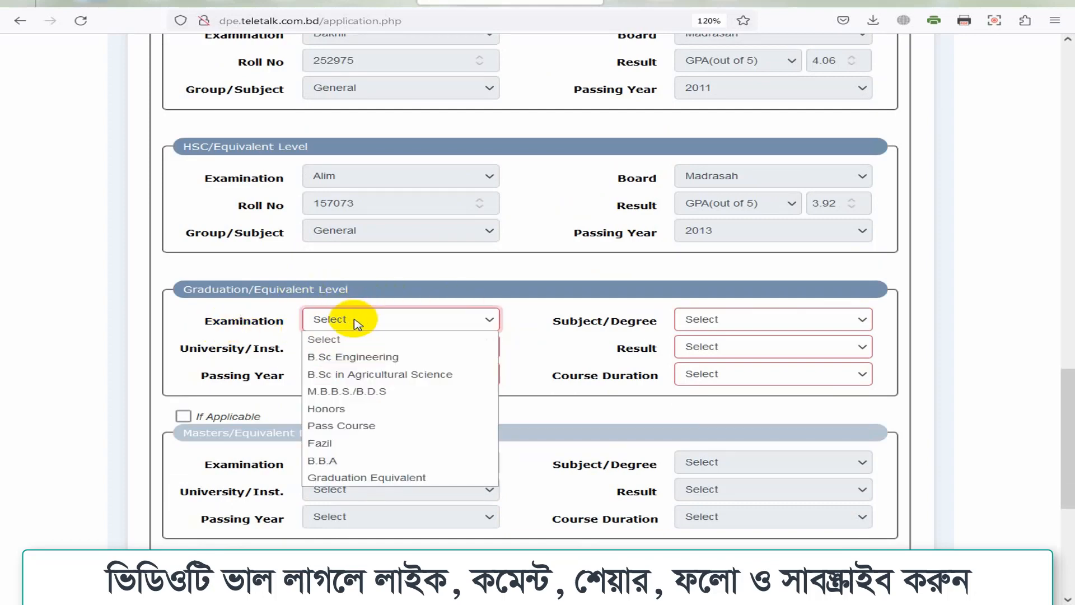
{"action": "left_click", "coordinate": [344, 409]}
{"action": "left_click", "coordinate": [340, 350]}
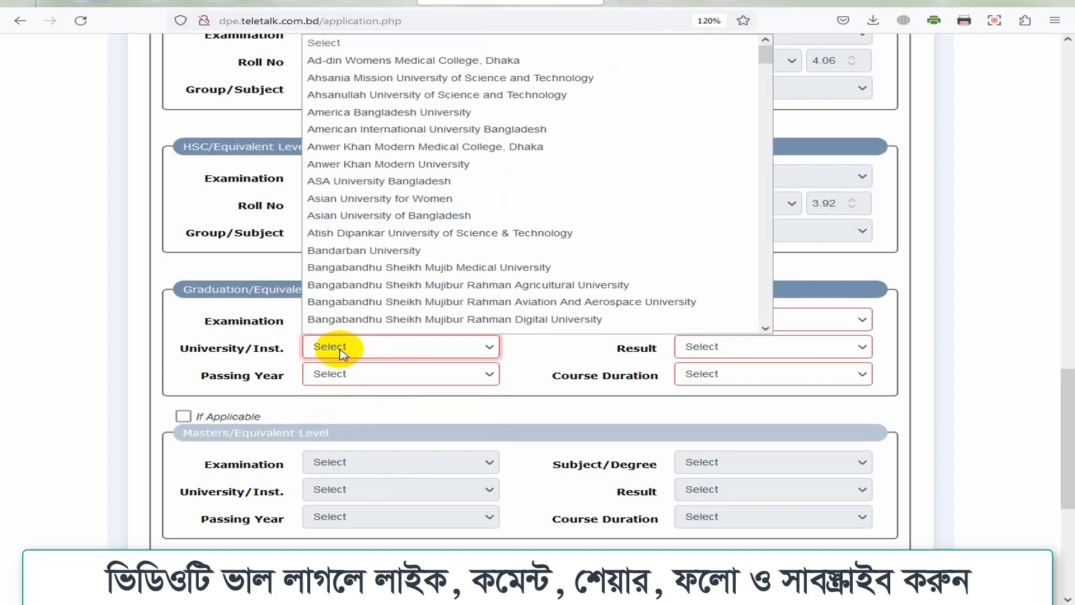
{"action": "type", "text": "nal University"}
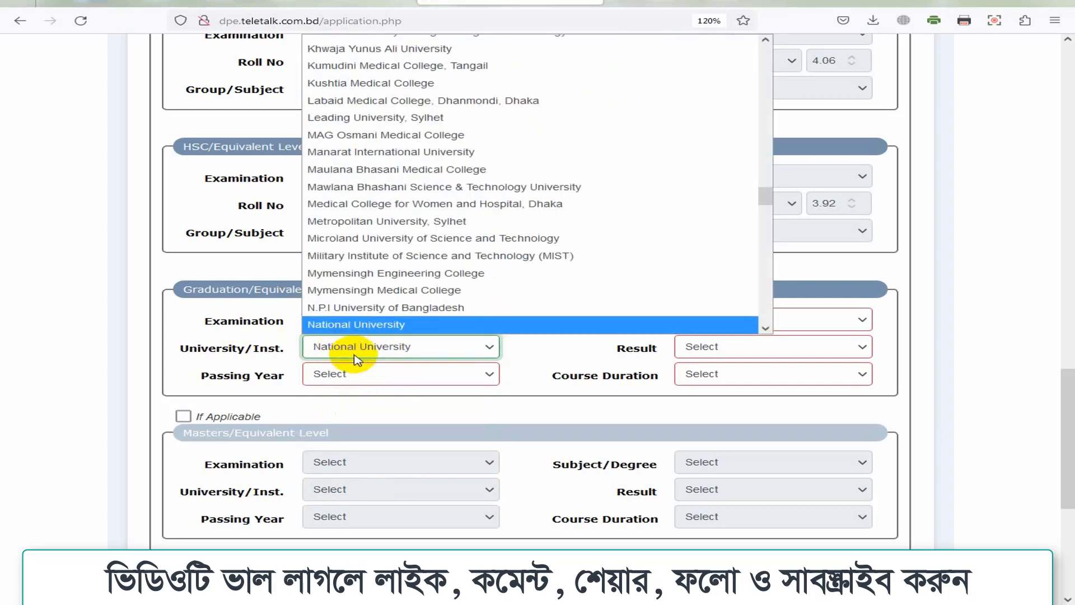
{"action": "key", "text": "Return"}
{"action": "left_click", "coordinate": [355, 383]}
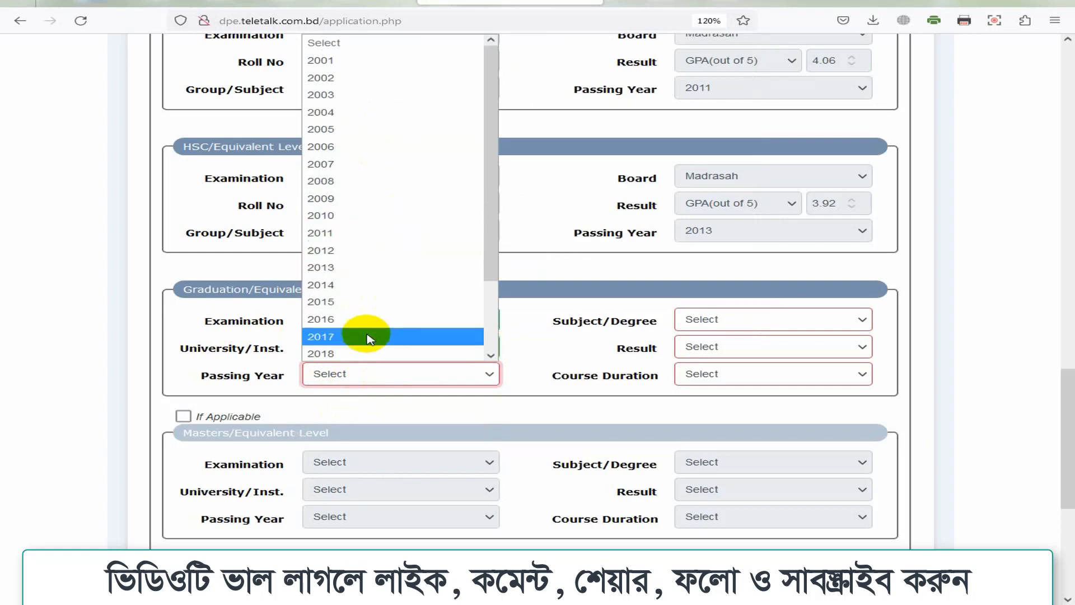
{"action": "left_click", "coordinate": [518, 328]}
{"action": "left_click", "coordinate": [739, 320]}
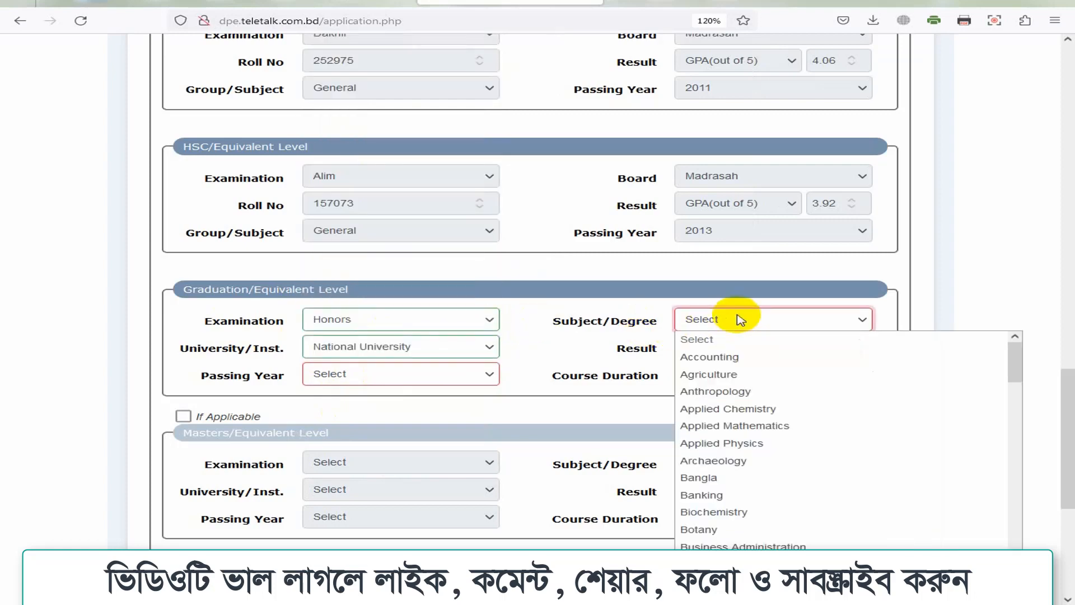
{"action": "type", "text": "istory and Culture"}
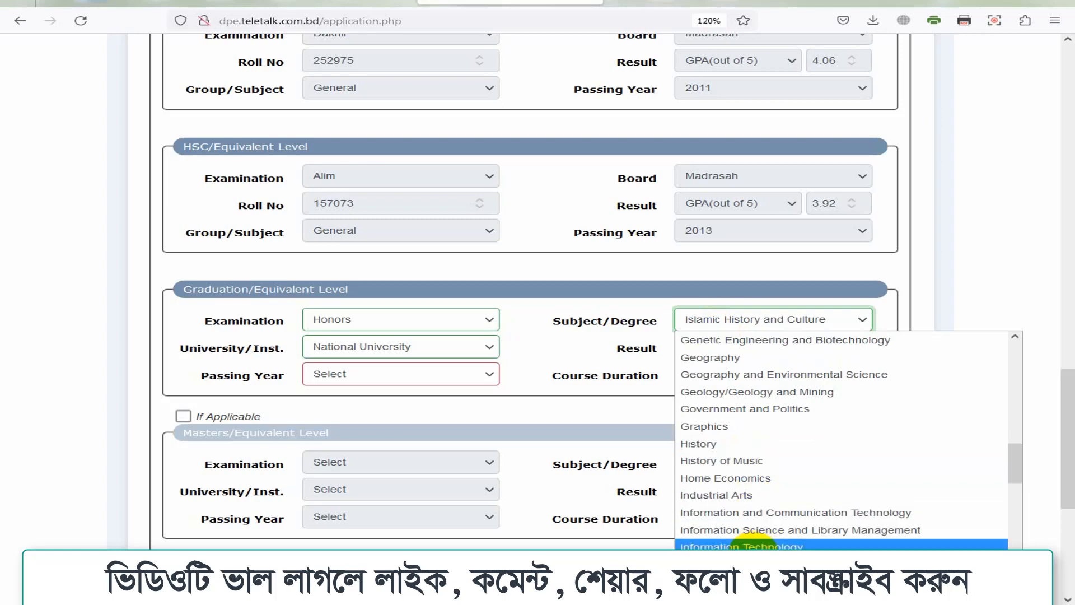
{"action": "scroll", "coordinate": [845, 440], "scroll_direction": "down", "scroll_amount": 2}
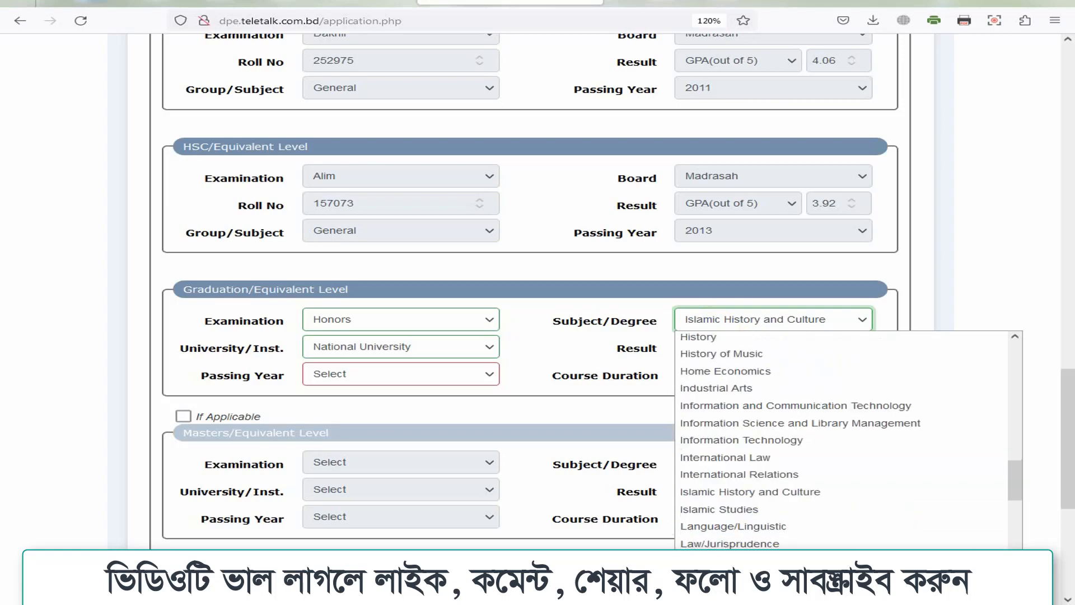
Step: Choose Islamic Studies, CGPA(out of 4) 2.73, 04 Years duration and passing year 2017
{"action": "left_click", "coordinate": [737, 509]}
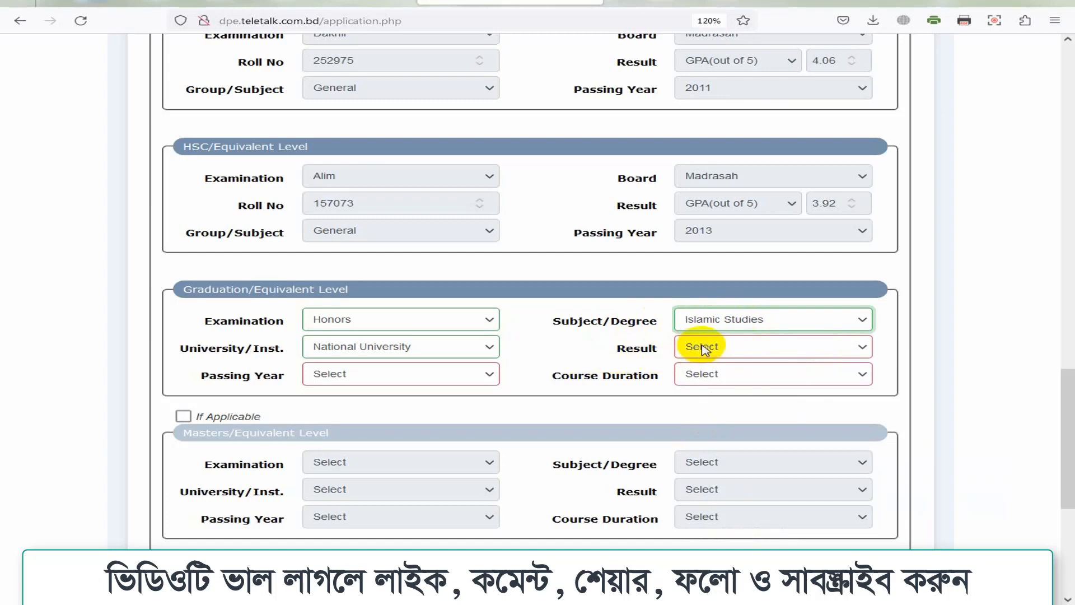
{"action": "left_click", "coordinate": [725, 346]}
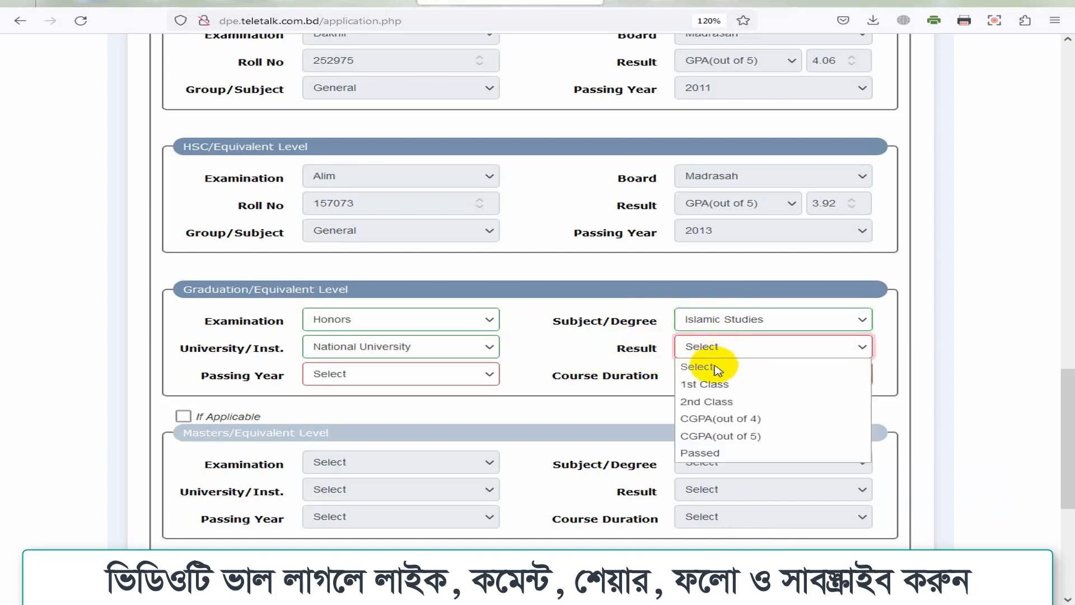
{"action": "left_click", "coordinate": [716, 419]}
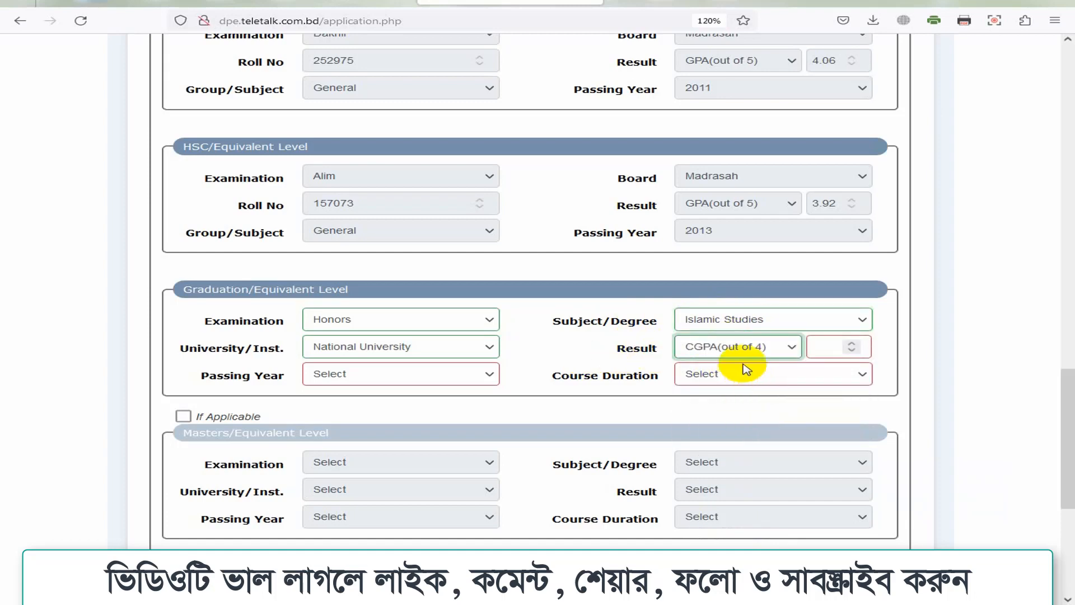
{"action": "left_click", "coordinate": [820, 348]}
{"action": "type", "text": "2.73"}
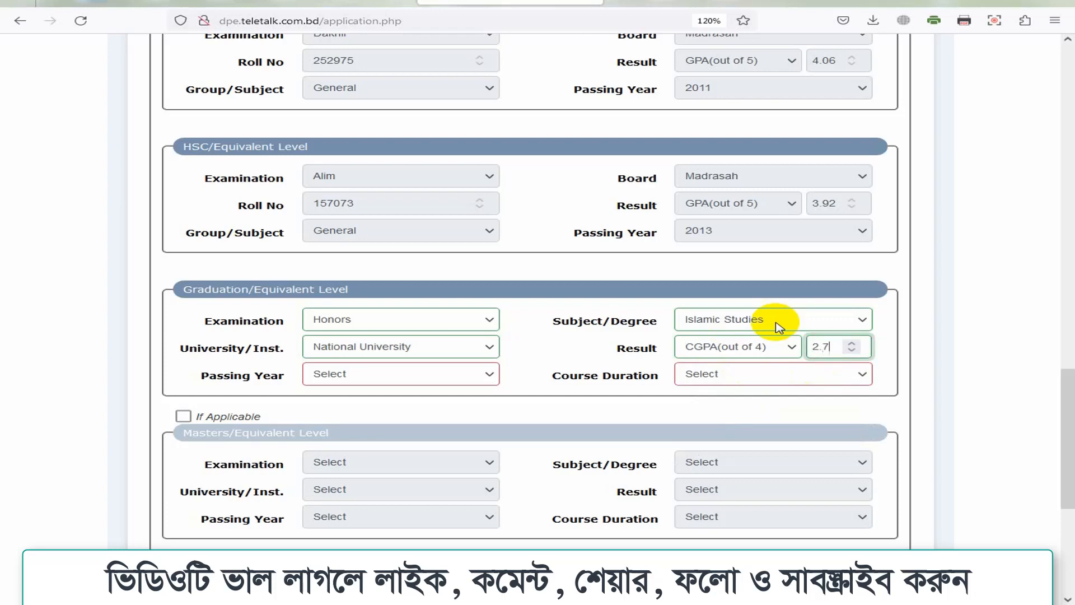
{"action": "left_click", "coordinate": [720, 375]}
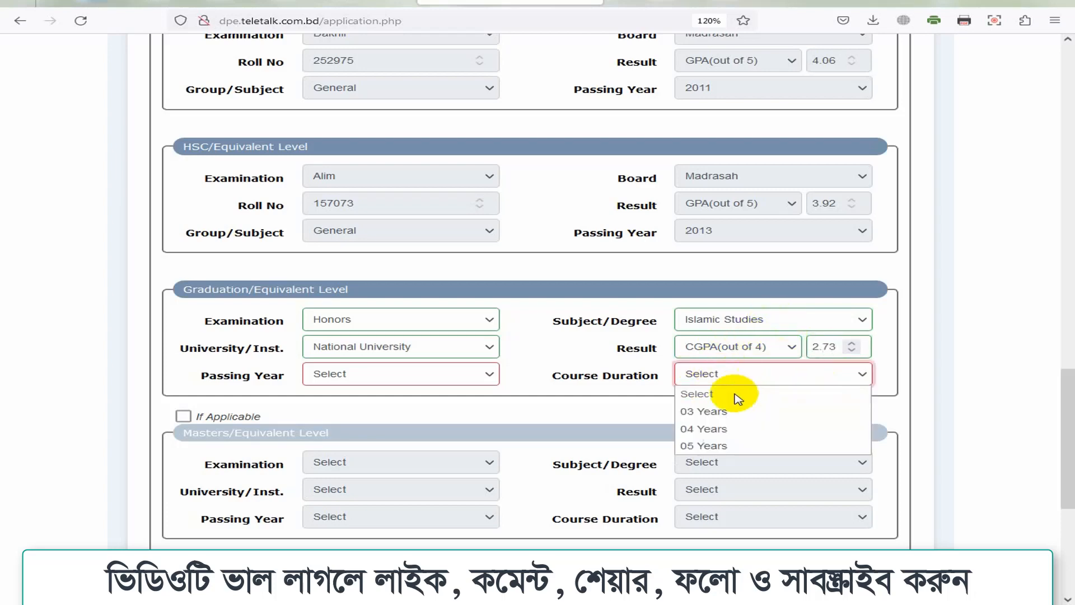
{"action": "left_click", "coordinate": [698, 428]}
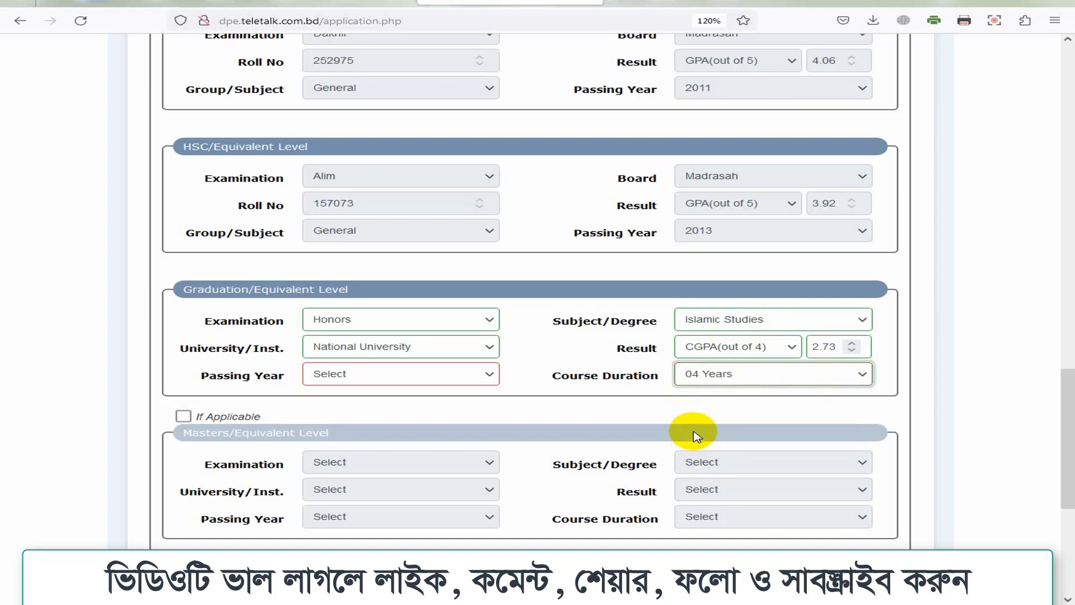
{"action": "left_click", "coordinate": [346, 383]}
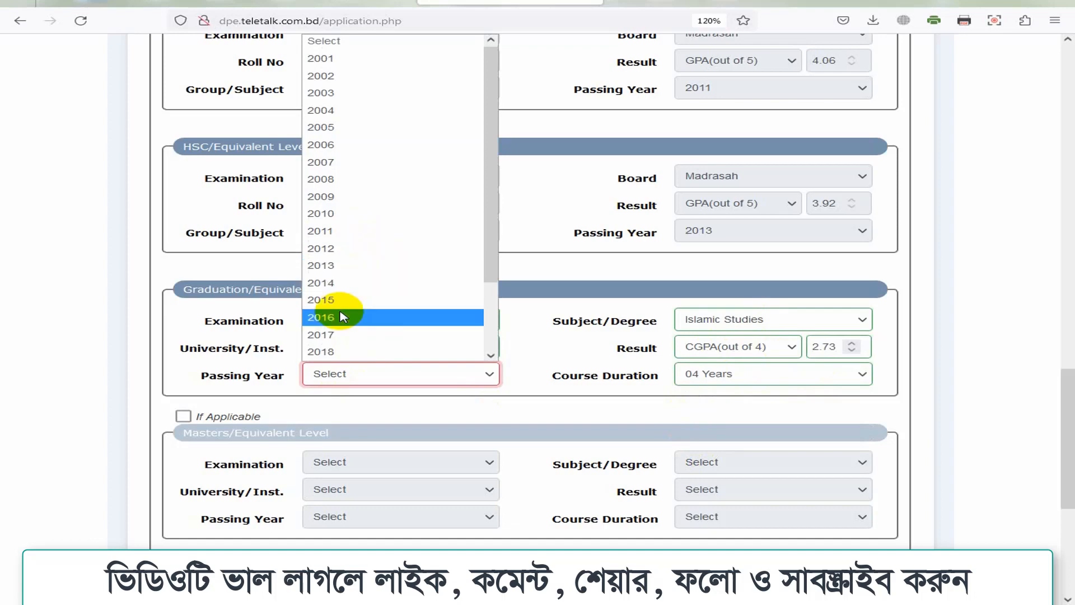
{"action": "left_click", "coordinate": [343, 335]}
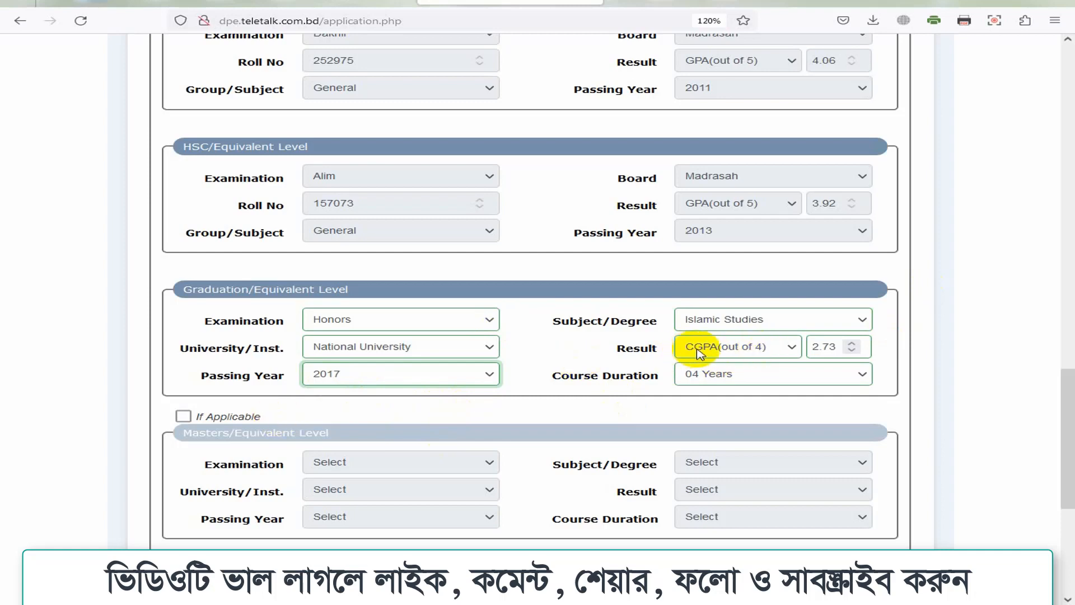
Step: Try the Masters fields with Masters Equivalent, then enter the verification code text 'li'
{"action": "left_click", "coordinate": [183, 416]}
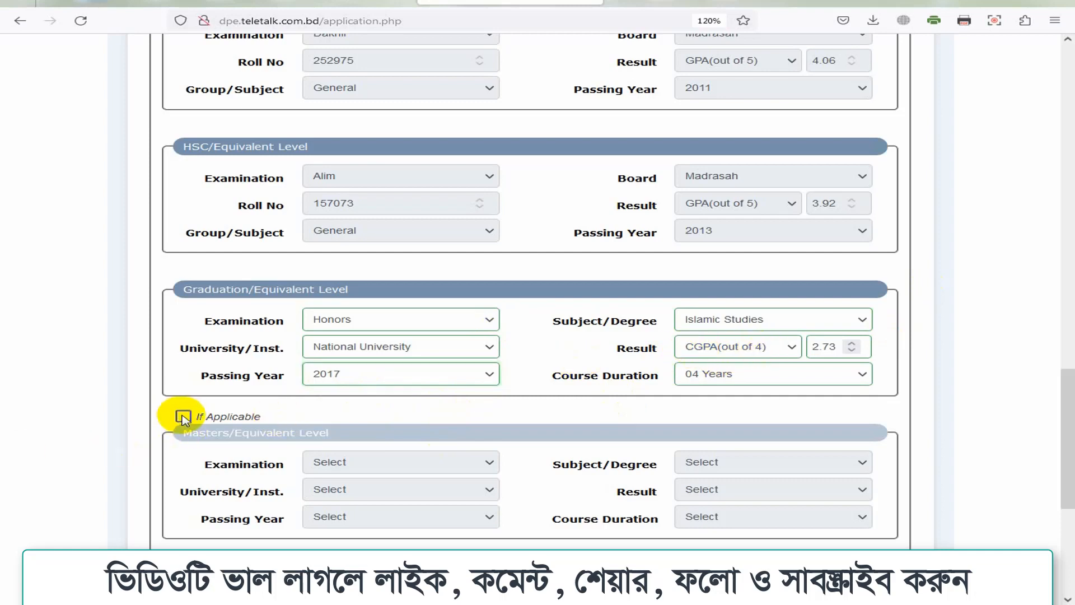
{"action": "left_click", "coordinate": [338, 462]}
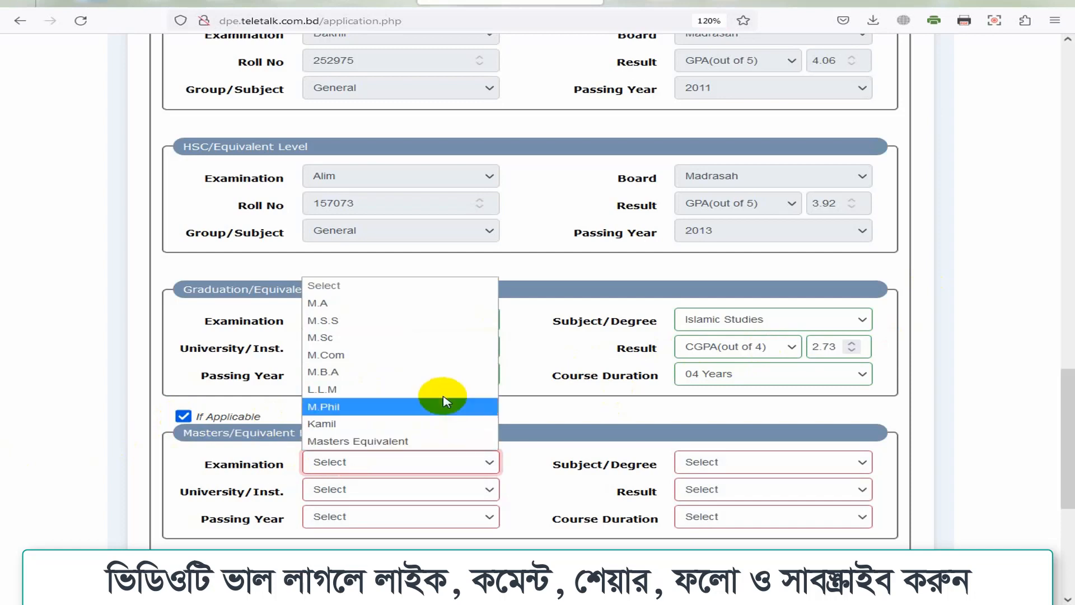
{"action": "left_click", "coordinate": [361, 441]}
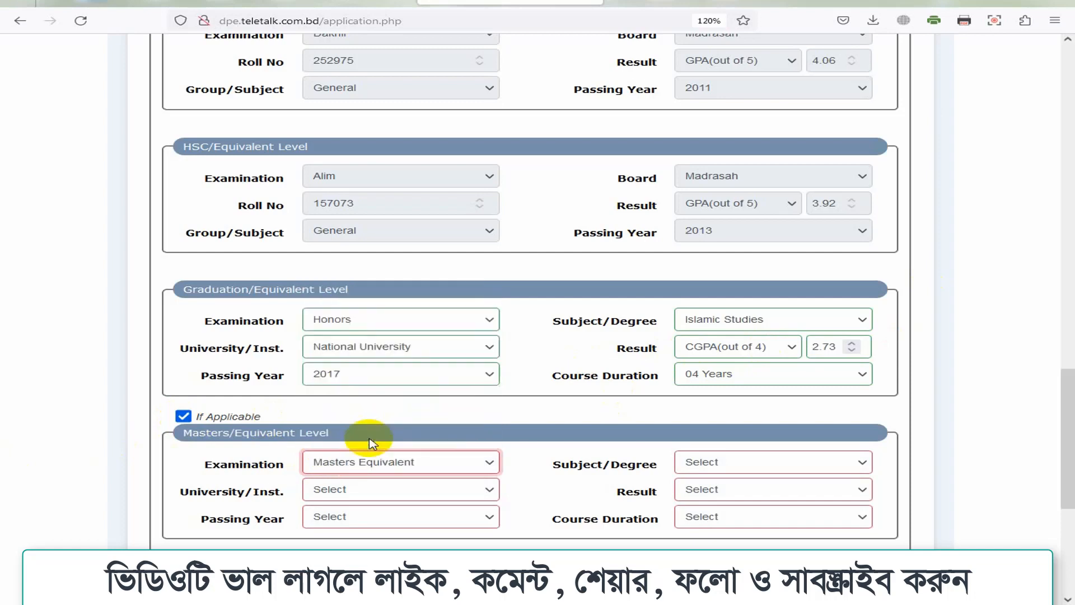
{"action": "left_click", "coordinate": [372, 492]}
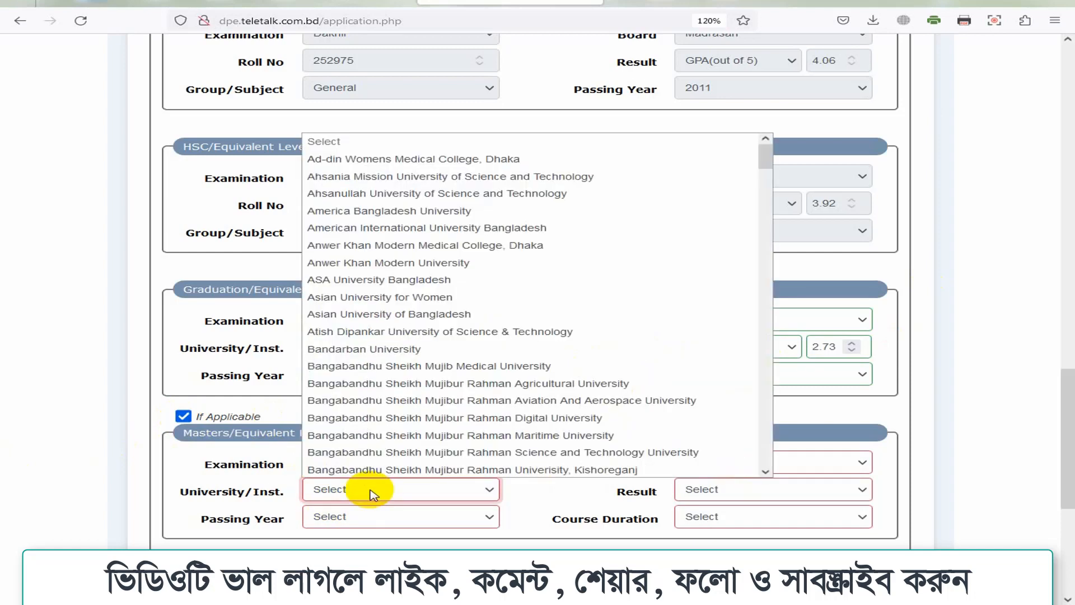
{"action": "left_click", "coordinate": [371, 493]}
{"action": "left_click", "coordinate": [745, 462]}
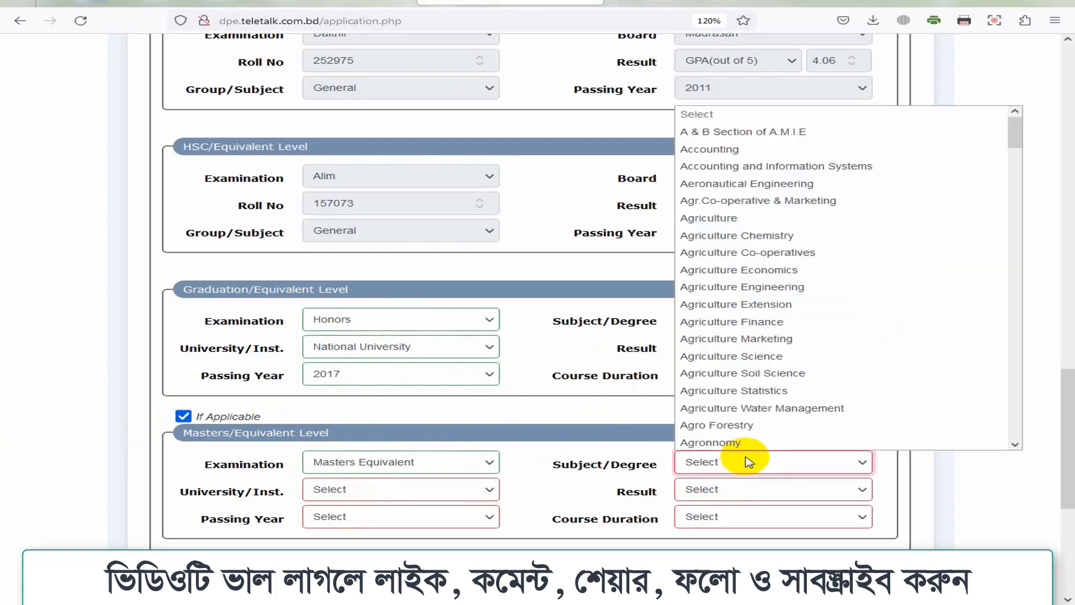
{"action": "type", "text": "li"}
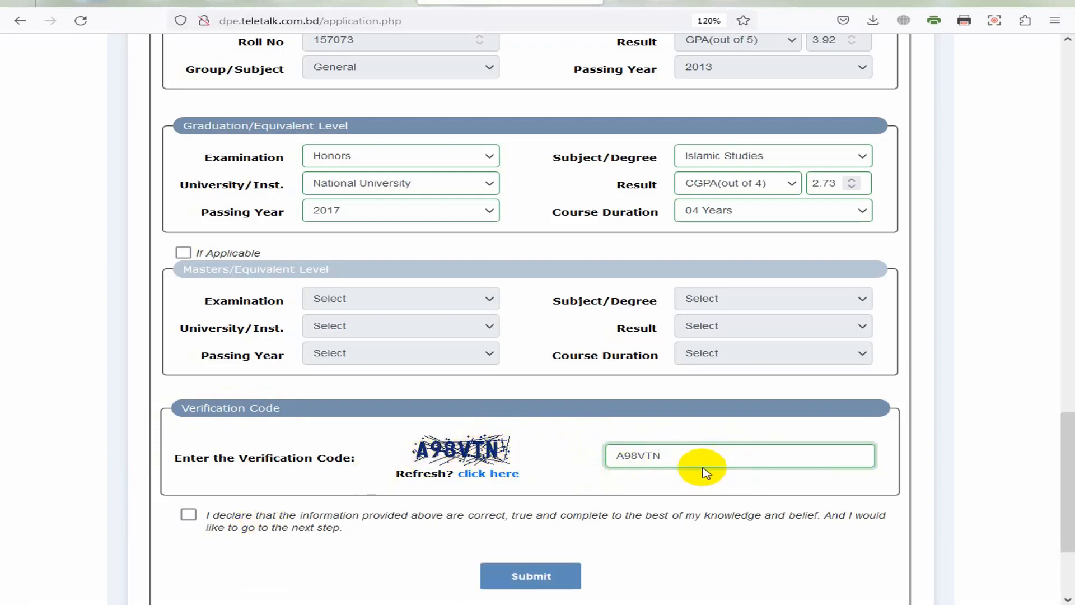
Step: Confirm the 'information provided is correct' declaration and submit the application form
{"action": "scroll", "coordinate": [1058, 303], "scroll_direction": "up", "scroll_amount": 20}
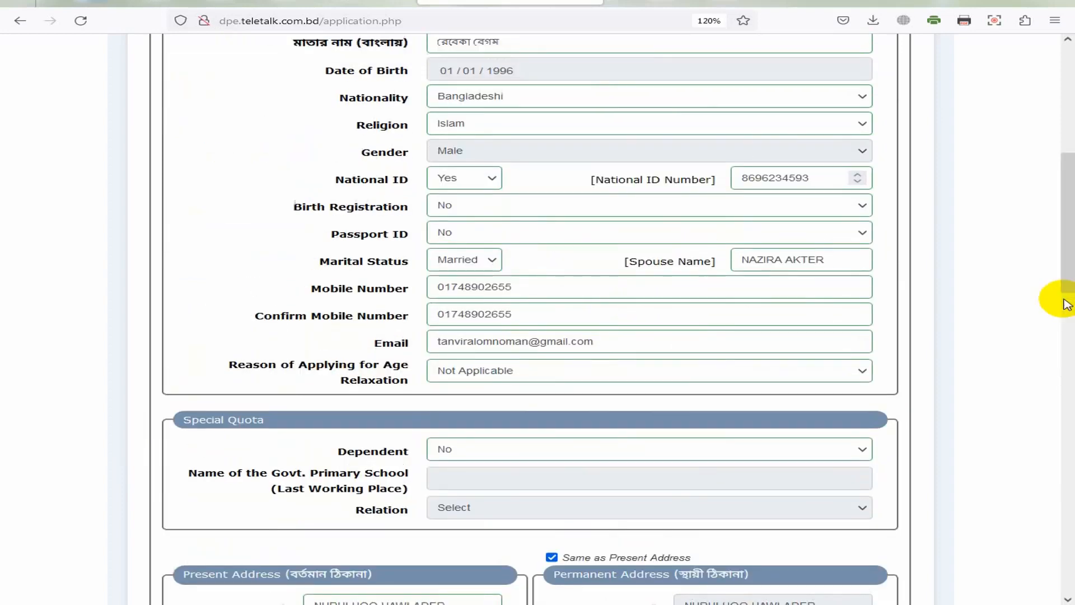
{"action": "scroll", "coordinate": [650, 521], "scroll_direction": "down", "scroll_amount": 20}
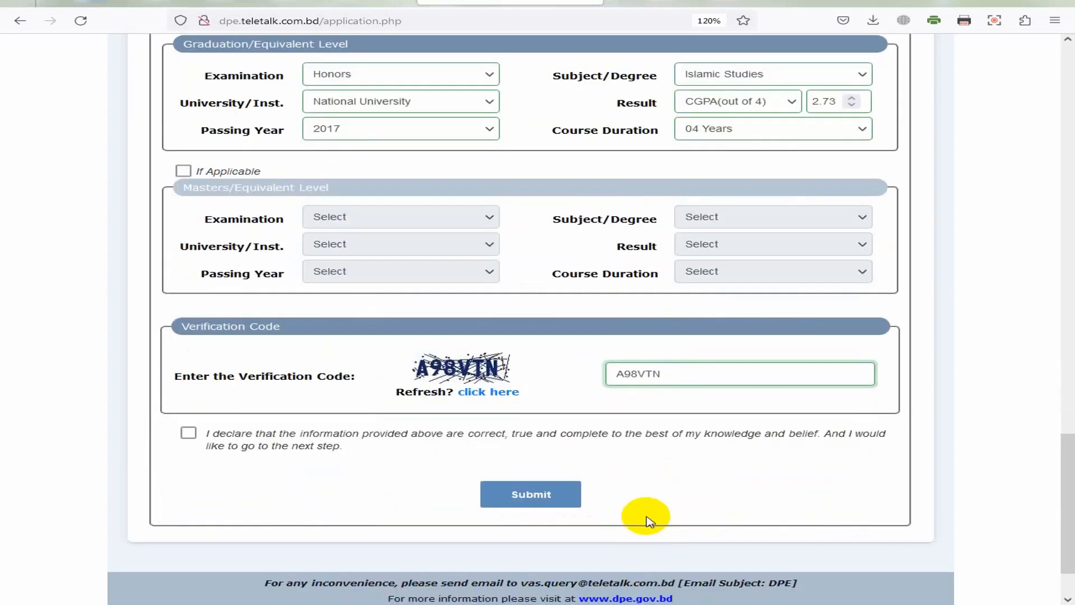
{"action": "left_click", "coordinate": [180, 434]}
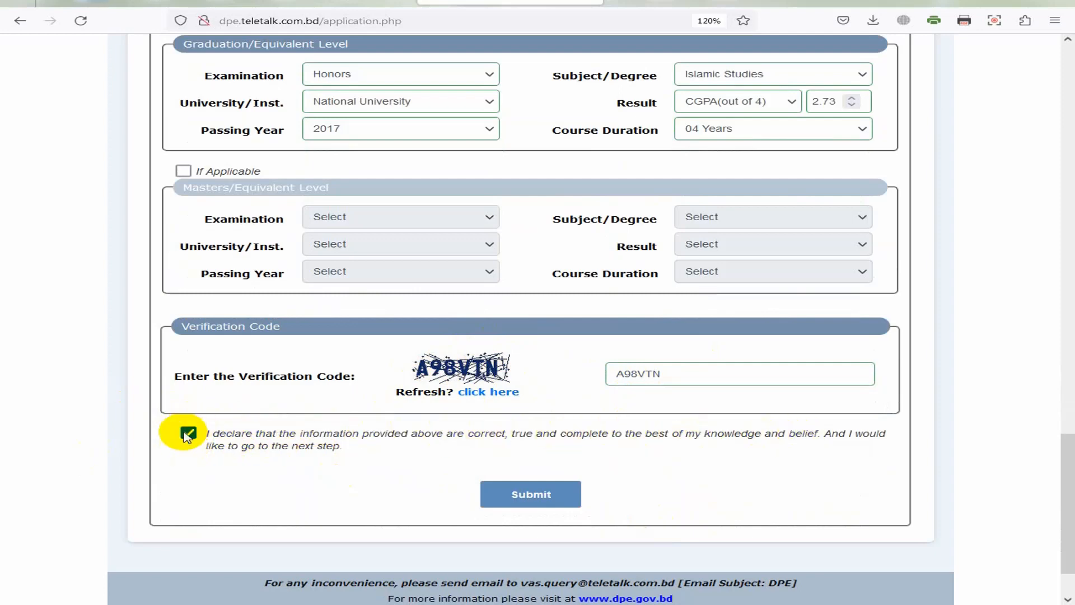
{"action": "left_click", "coordinate": [535, 496]}
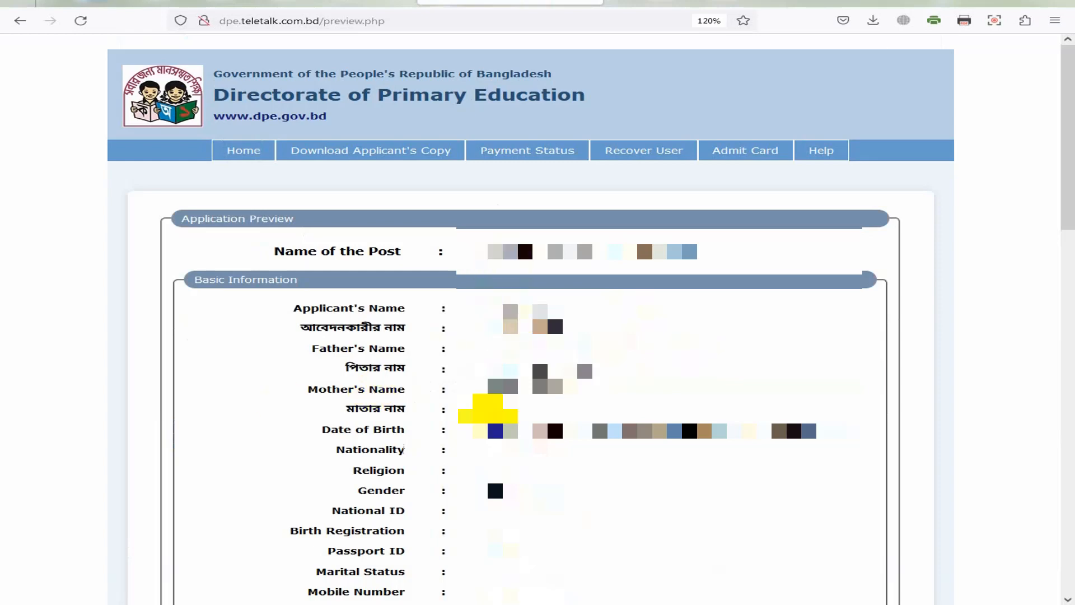
{"action": "scroll", "coordinate": [487, 409], "scroll_direction": "down", "scroll_amount": 3}
{"action": "scroll", "coordinate": [525, 407], "scroll_direction": "down", "scroll_amount": 13}
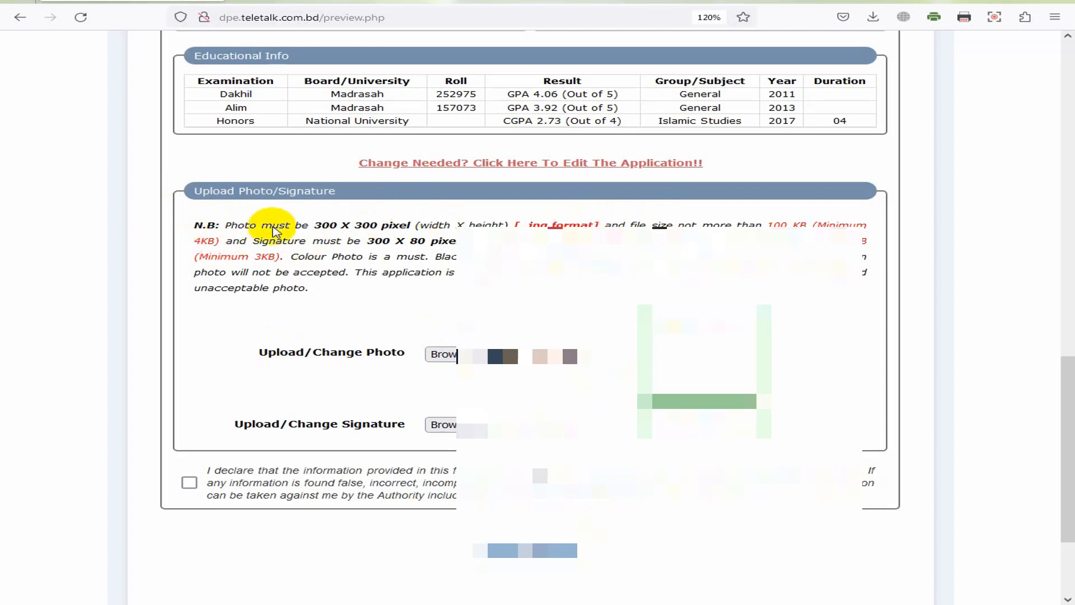
{"action": "left_click_drag", "start_coordinate": [315, 225], "coordinate": [805, 225]}
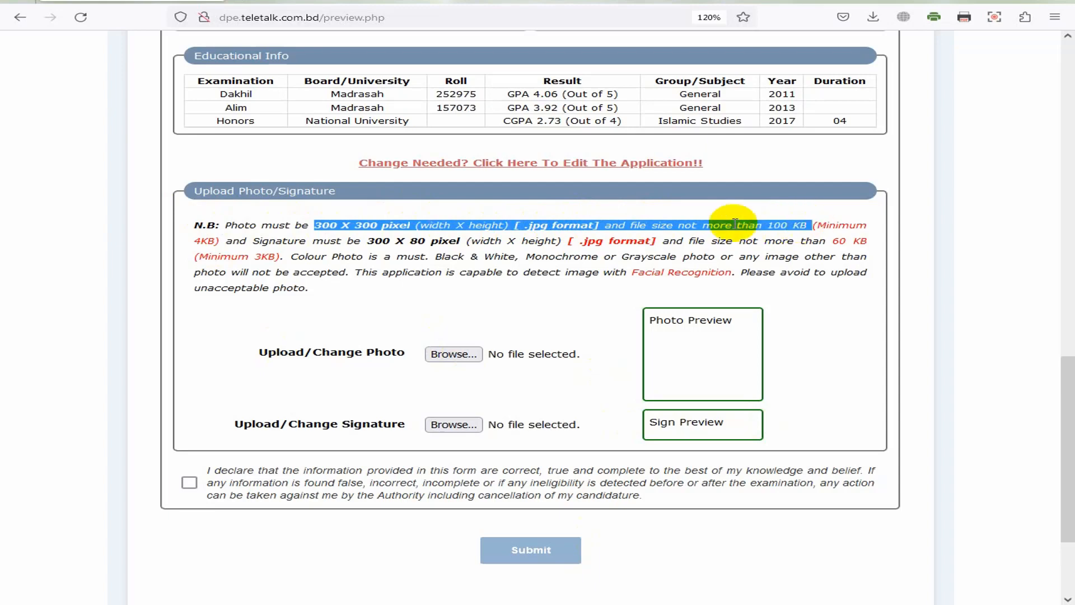
{"action": "left_click", "coordinate": [353, 242]}
{"action": "left_click_drag", "start_coordinate": [360, 241], "coordinate": [866, 242]}
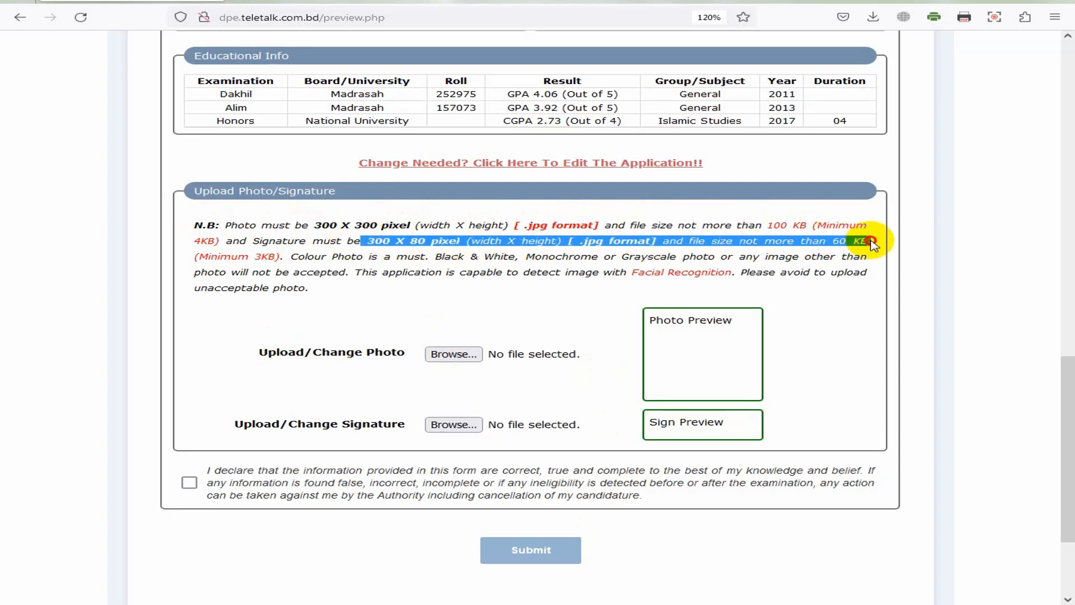
{"action": "left_click", "coordinate": [595, 241]}
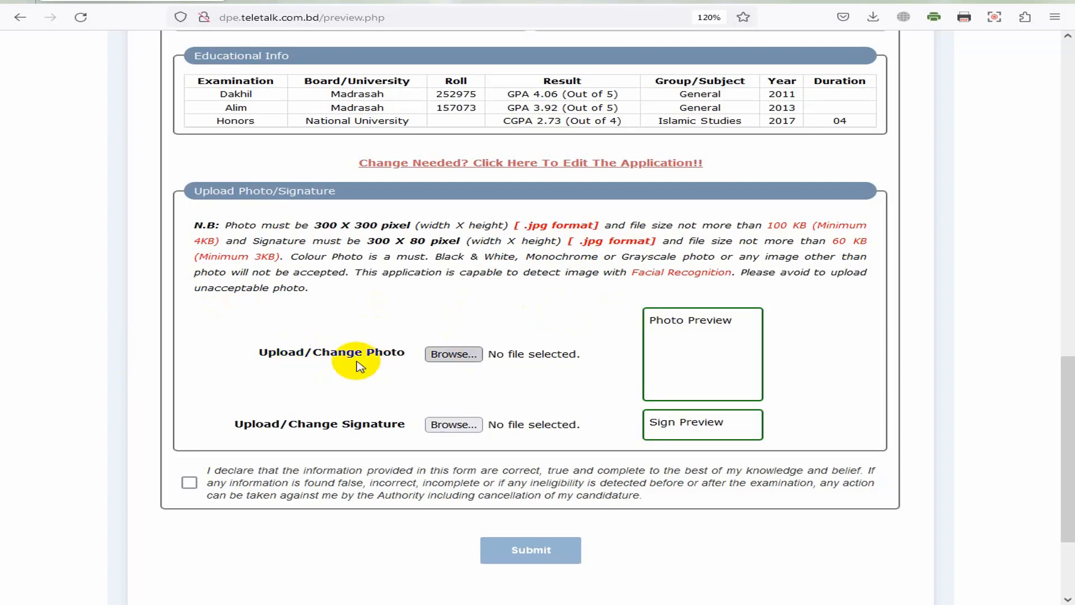
Step: Upload the applicant's photo JPG found by searching the Desktop
{"action": "left_click", "coordinate": [454, 354]}
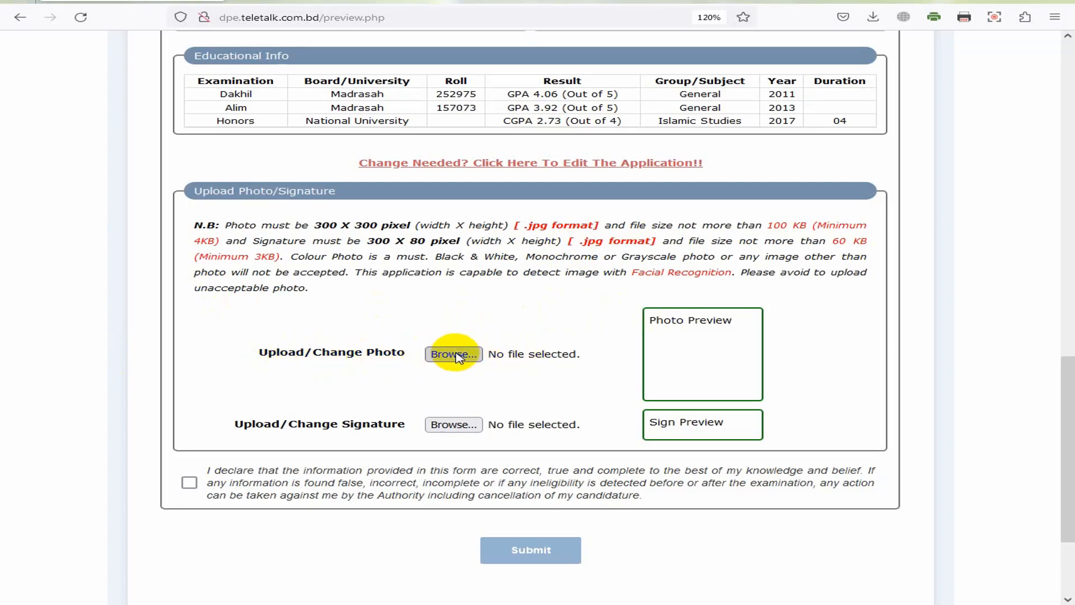
{"action": "left_click", "coordinate": [667, 104]}
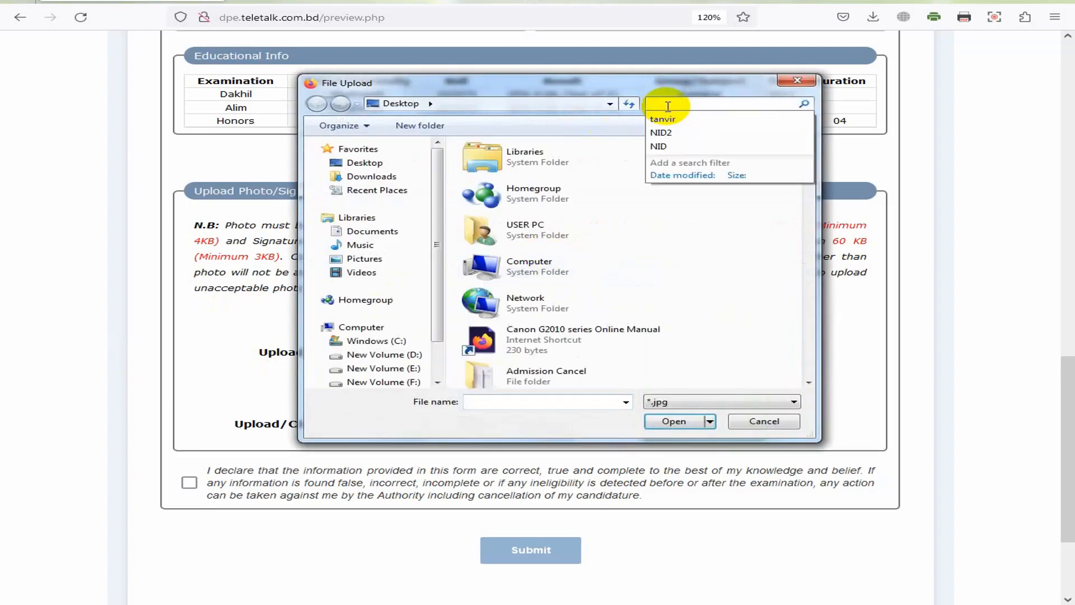
{"action": "left_click", "coordinate": [670, 119]}
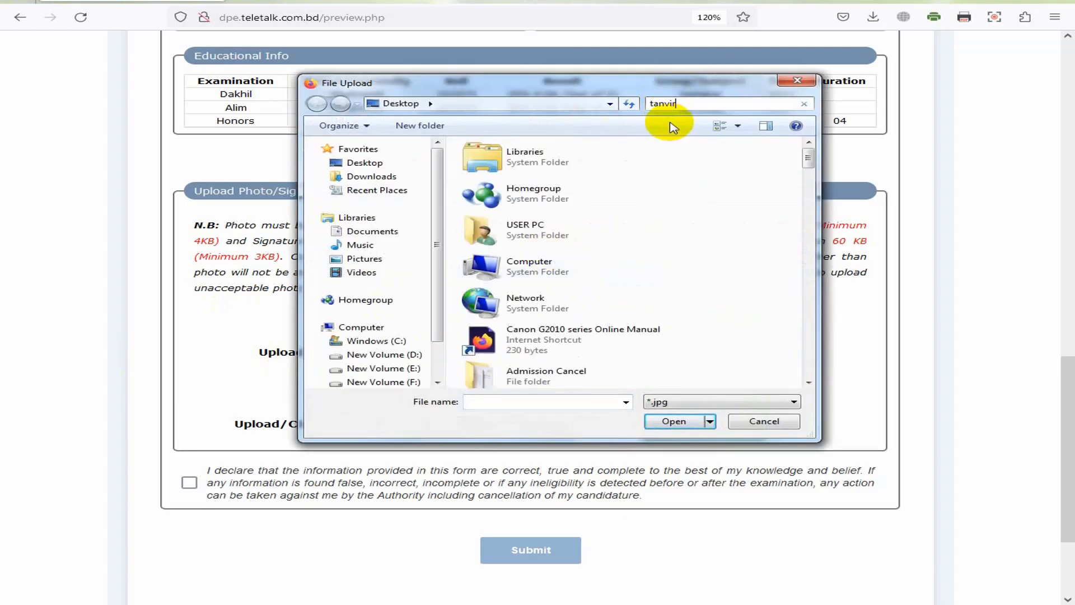
{"action": "double_click", "coordinate": [506, 149]}
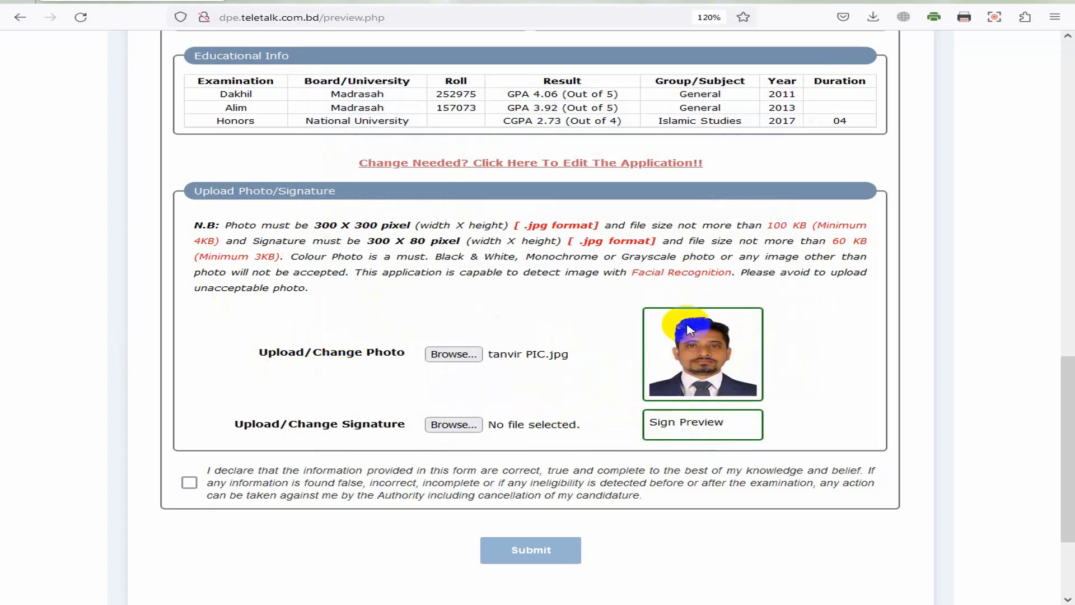
Step: Upload the applicant's signature JPG from the same search results
{"action": "left_click", "coordinate": [469, 425]}
{"action": "left_click", "coordinate": [679, 106]}
{"action": "left_click", "coordinate": [679, 120]}
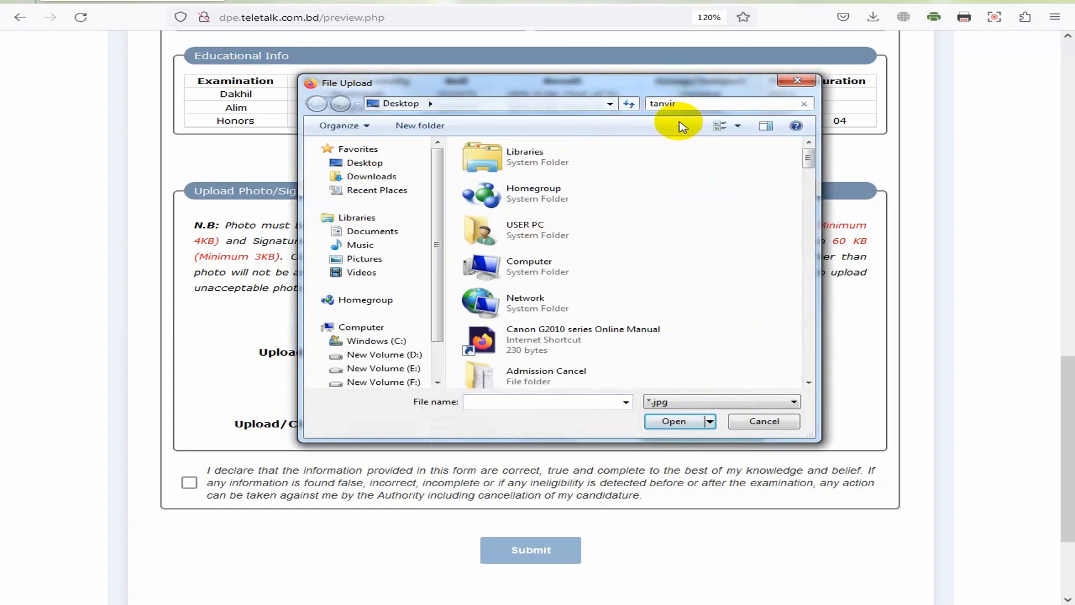
{"action": "double_click", "coordinate": [546, 183]}
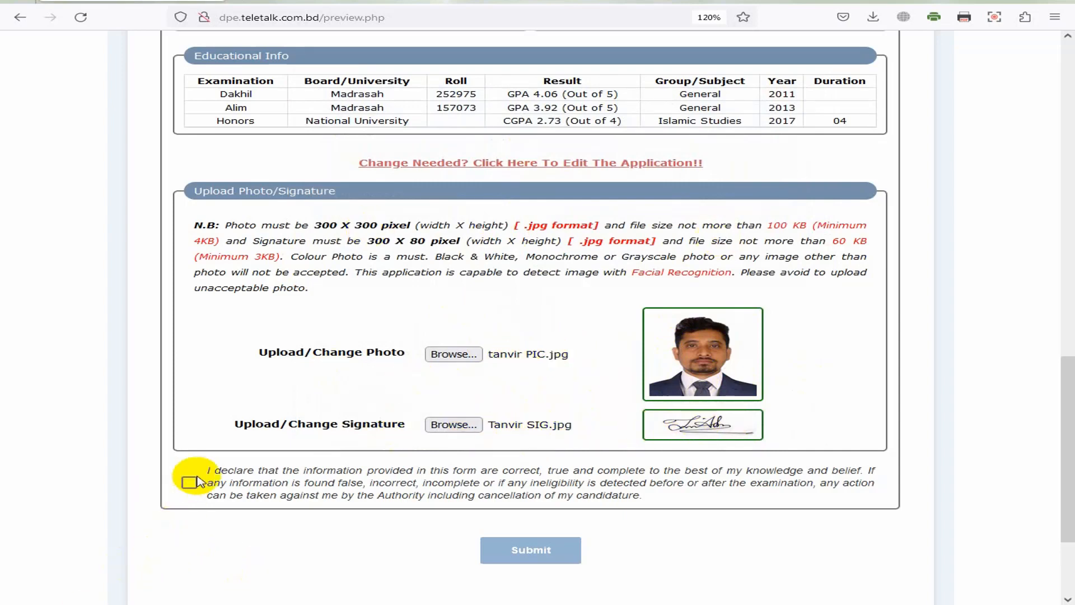
Step: Tick the declaration below the photo and signature uploads and submit the completed application
{"action": "left_click_drag", "start_coordinate": [211, 473], "coordinate": [679, 504]}
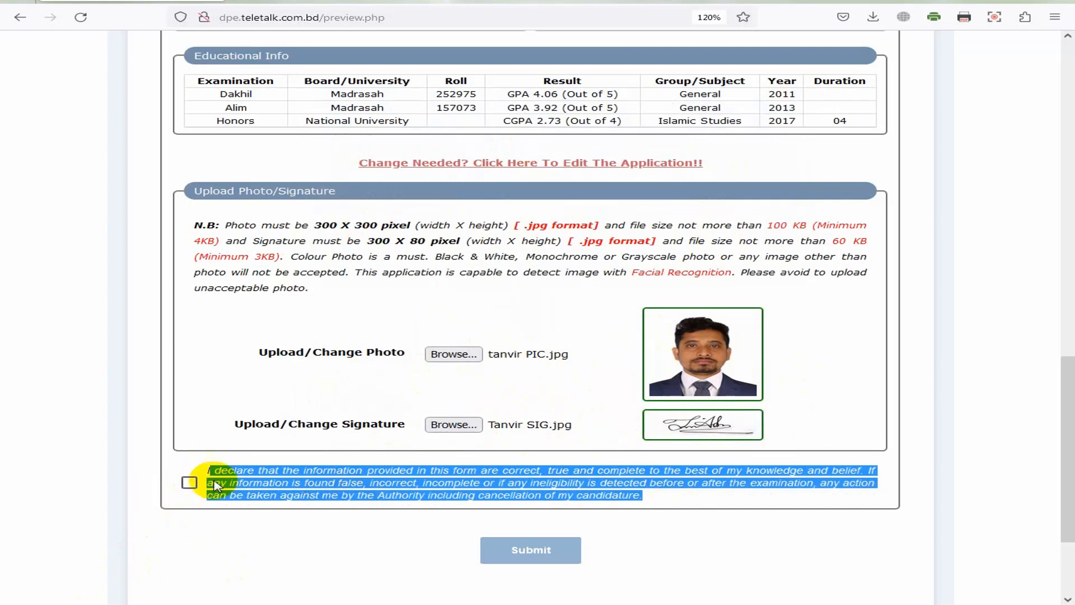
{"action": "left_click", "coordinate": [219, 475]}
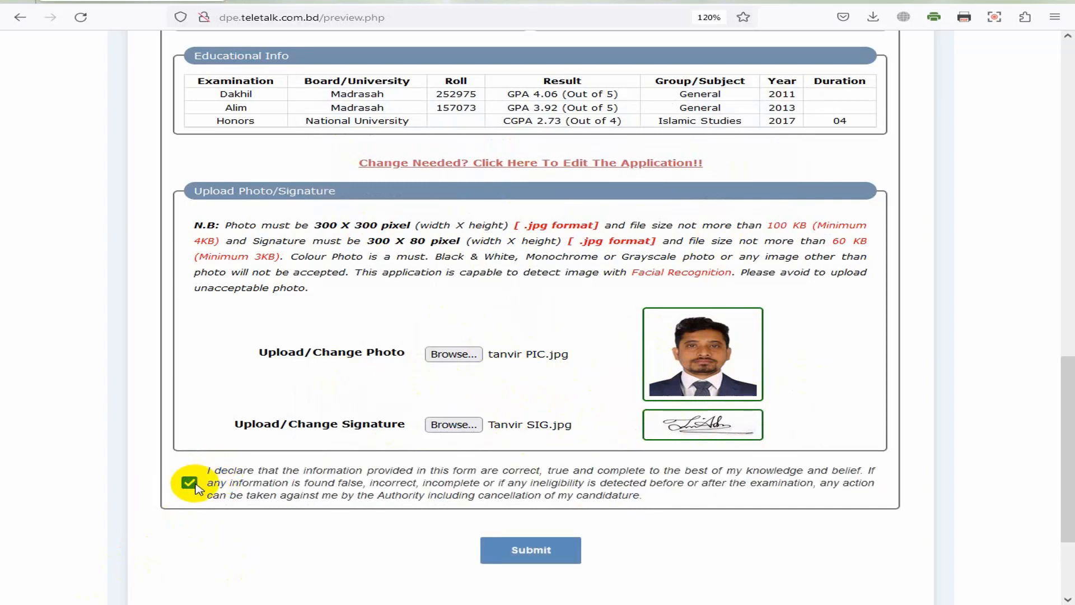
{"action": "left_click", "coordinate": [190, 483]}
{"action": "left_click_drag", "start_coordinate": [208, 472], "coordinate": [608, 503]}
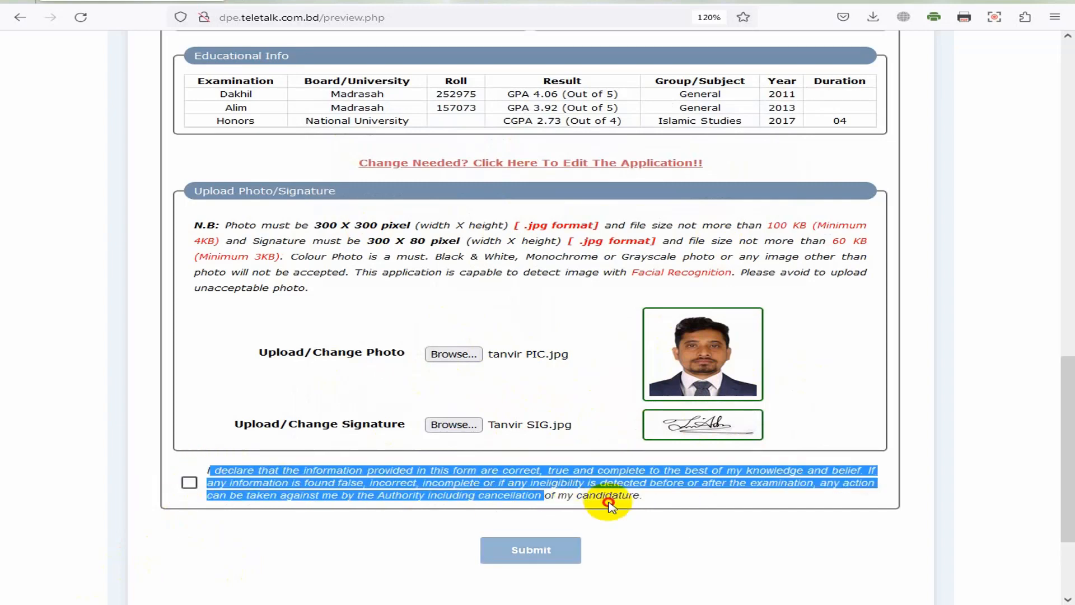
{"action": "left_click", "coordinate": [256, 485]}
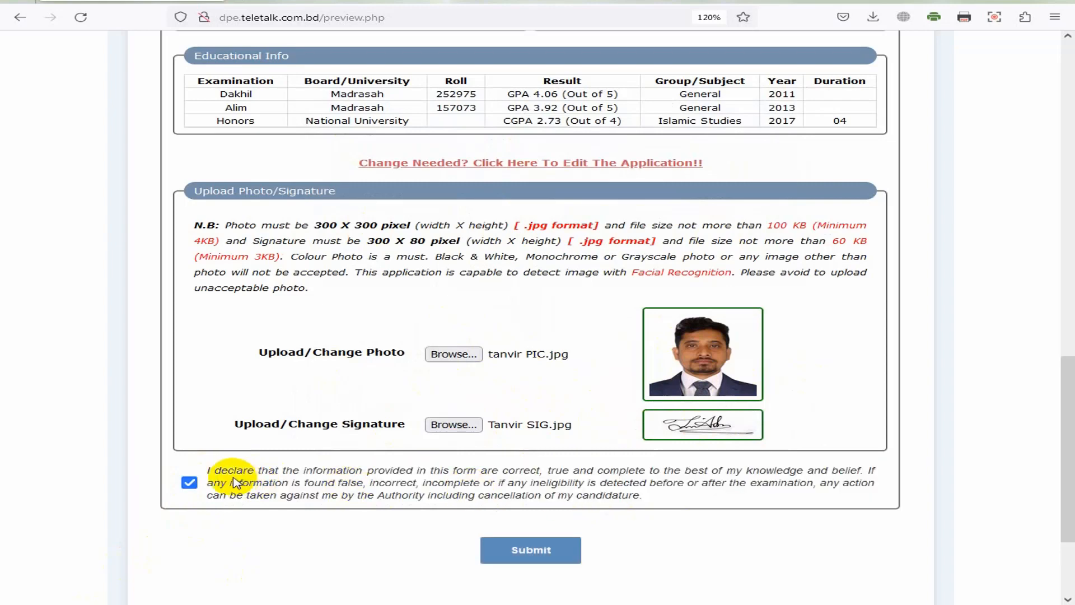
{"action": "left_click", "coordinate": [234, 482]}
{"action": "left_click_drag", "start_coordinate": [215, 470], "coordinate": [637, 498]}
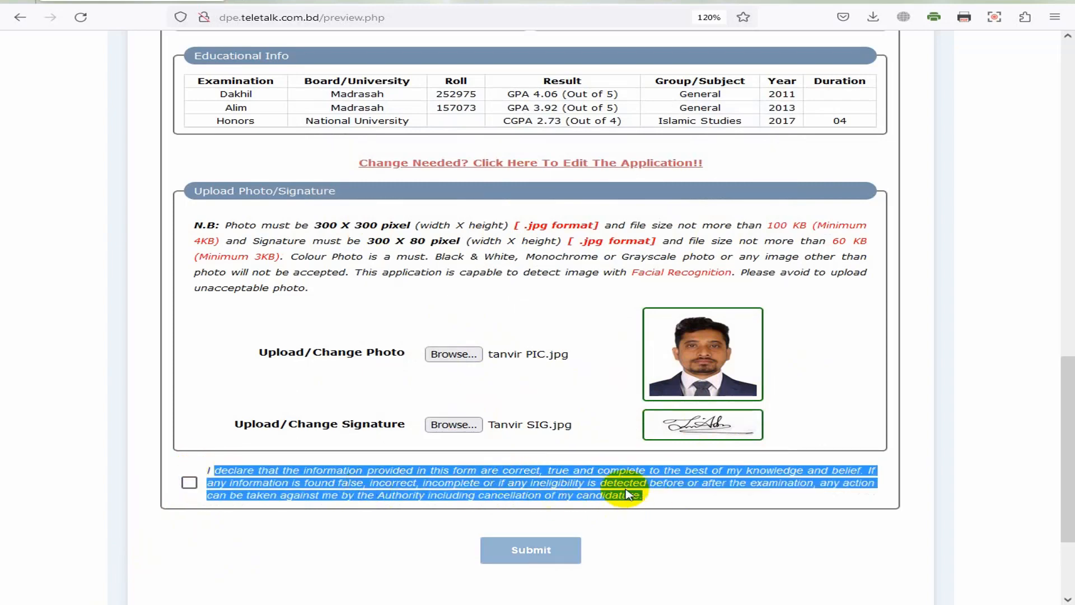
{"action": "left_click", "coordinate": [170, 448]}
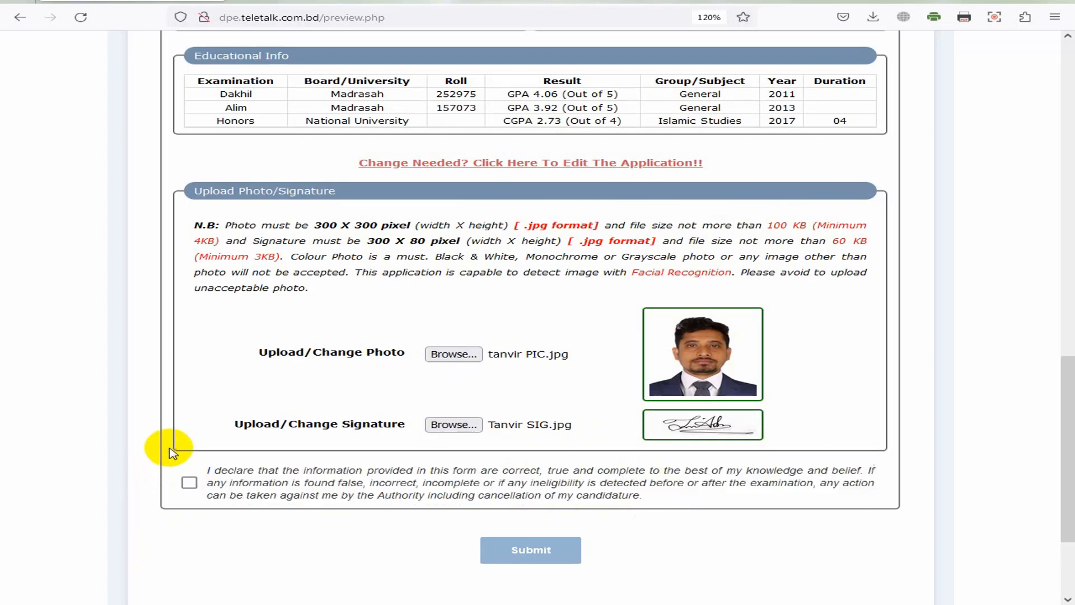
{"action": "left_click", "coordinate": [189, 485]}
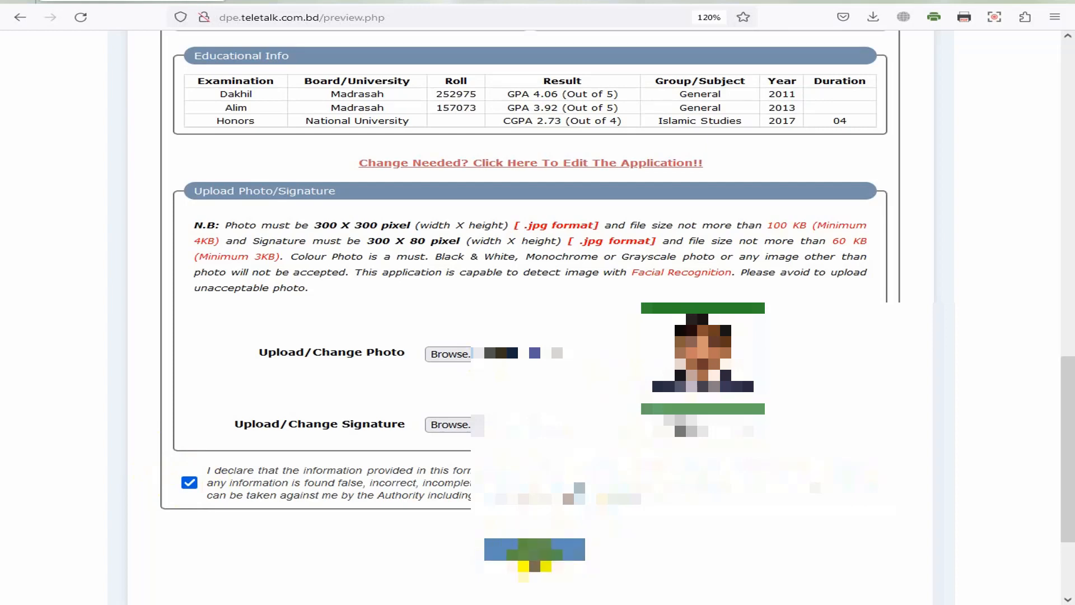
{"action": "left_click", "coordinate": [529, 551]}
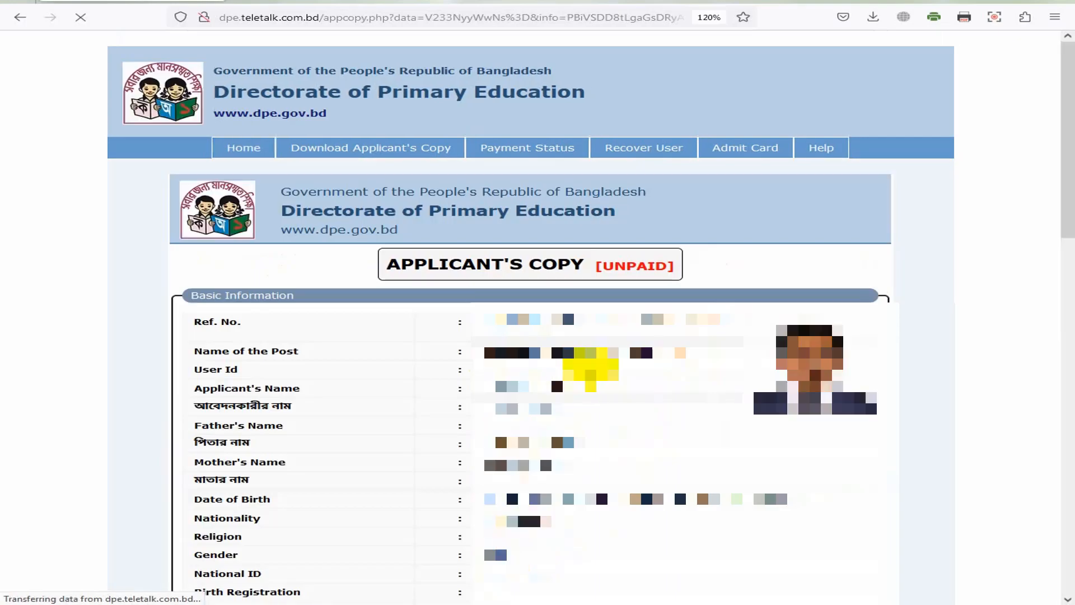
{"action": "scroll", "coordinate": [638, 392], "scroll_direction": "down", "scroll_amount": 3}
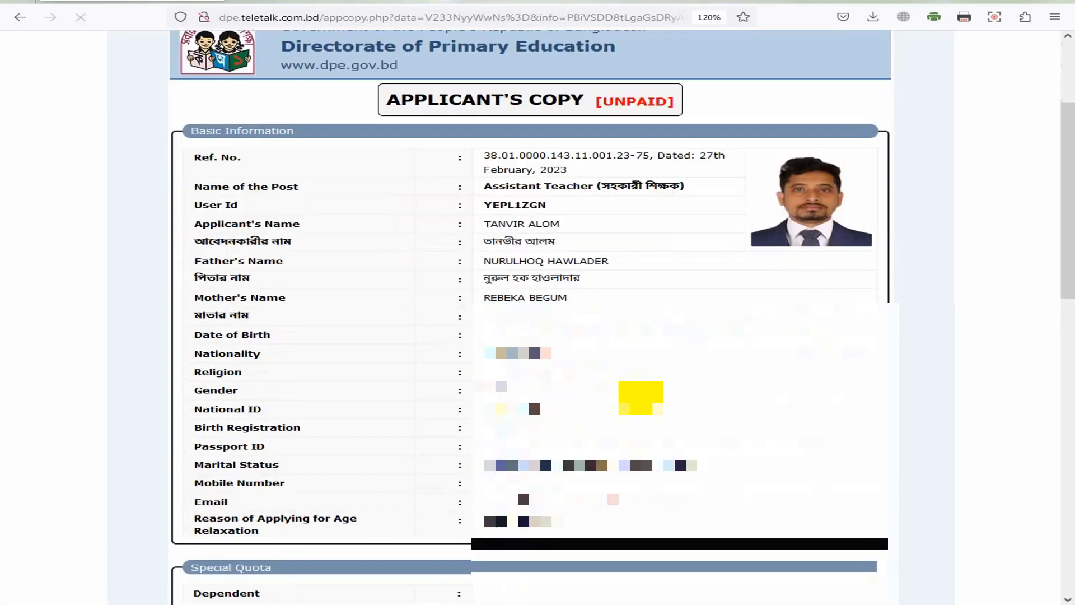
{"action": "scroll", "coordinate": [644, 316], "scroll_direction": "down", "scroll_amount": 15}
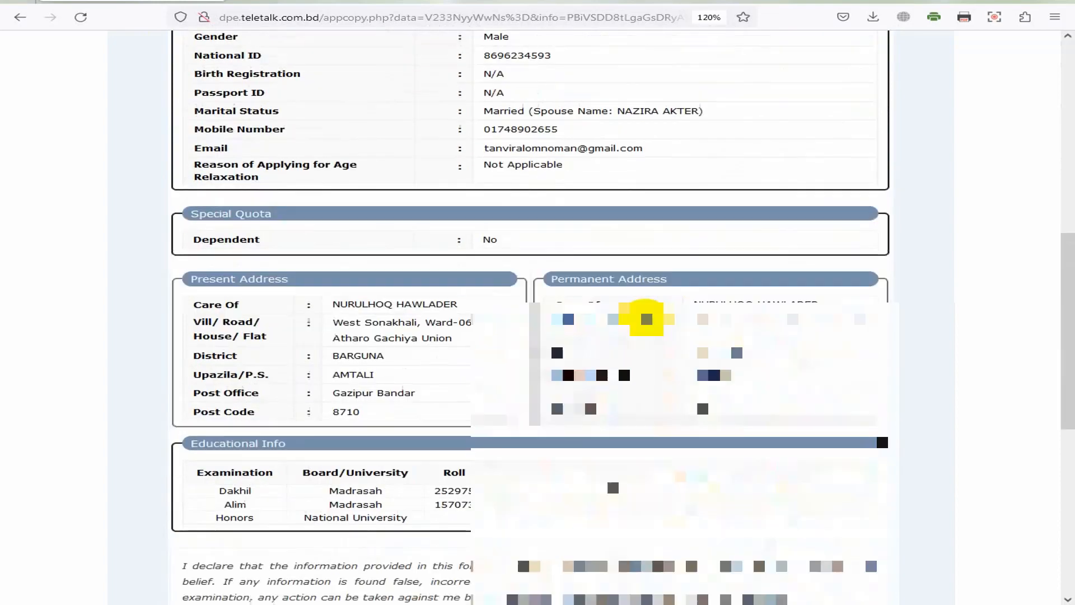
{"action": "scroll", "coordinate": [615, 297], "scroll_direction": "up", "scroll_amount": 18}
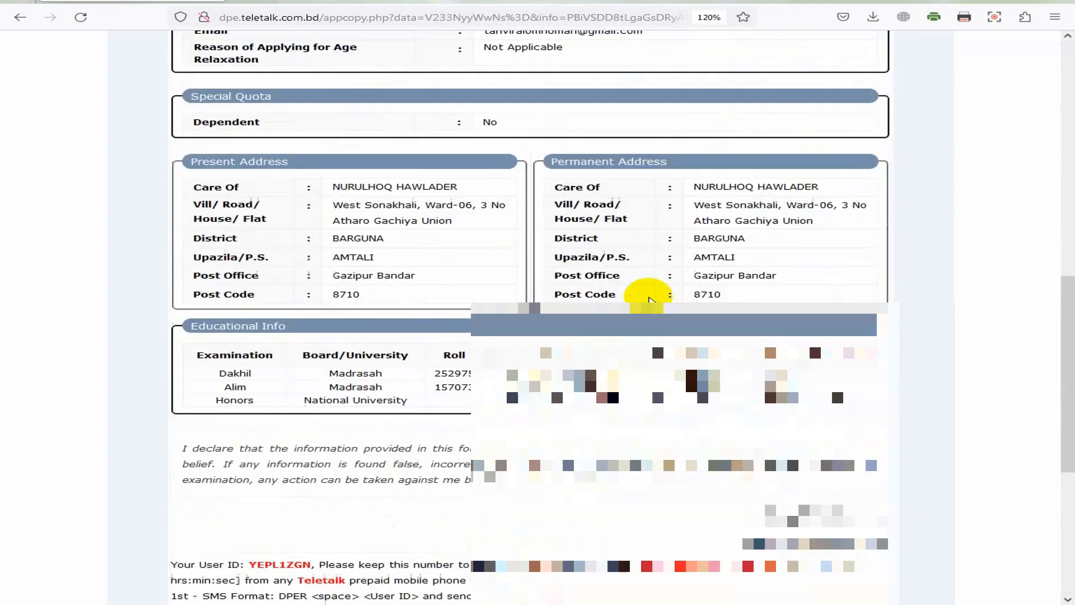
{"action": "scroll", "coordinate": [398, 413], "scroll_direction": "down", "scroll_amount": 6}
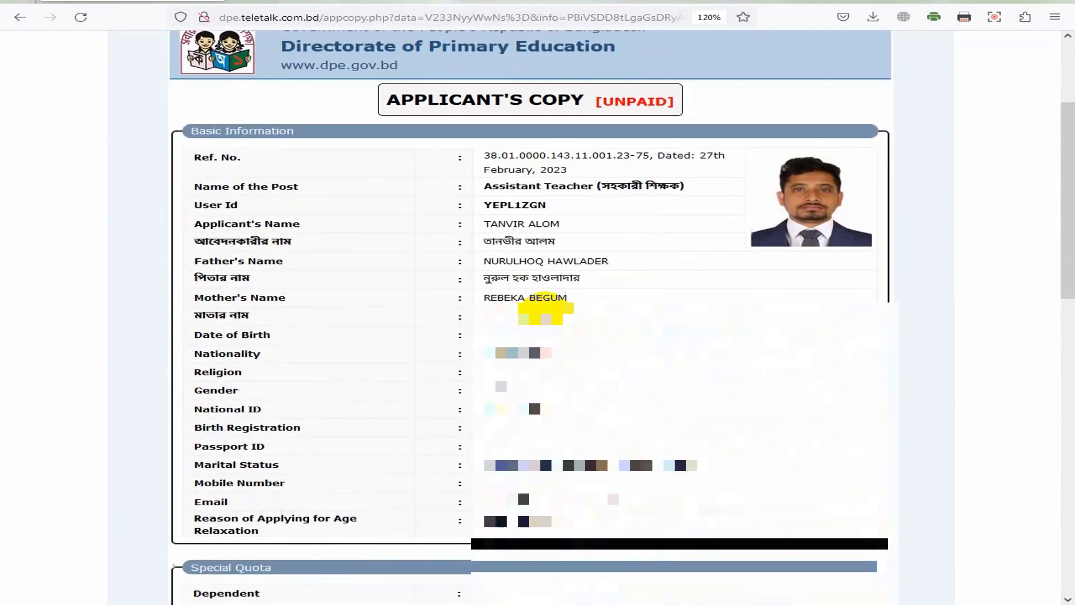
{"action": "scroll", "coordinate": [568, 314], "scroll_direction": "down", "scroll_amount": 13}
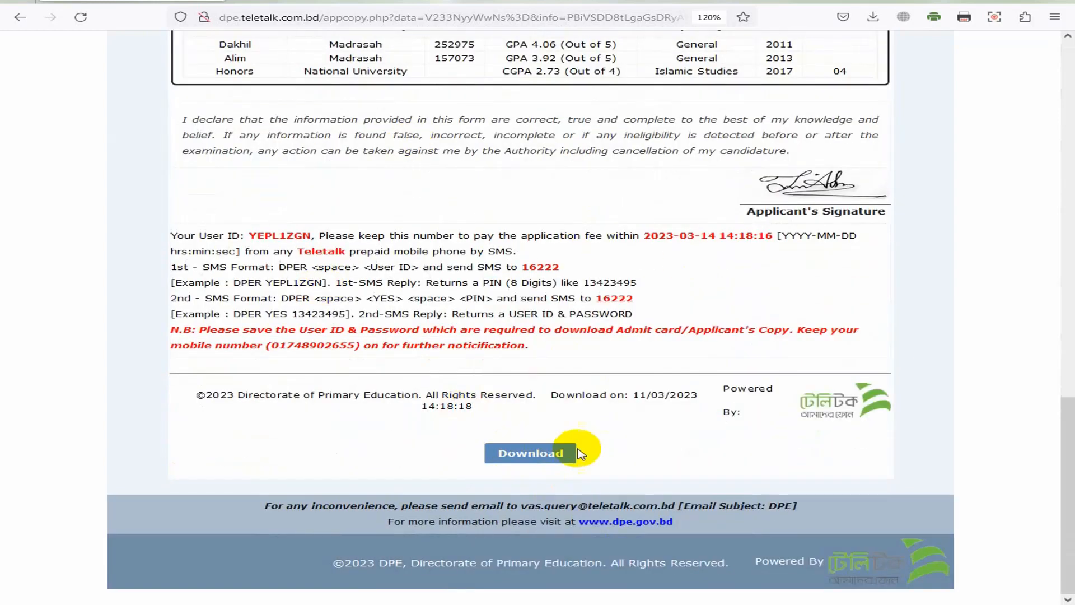
{"action": "left_click", "coordinate": [542, 457]}
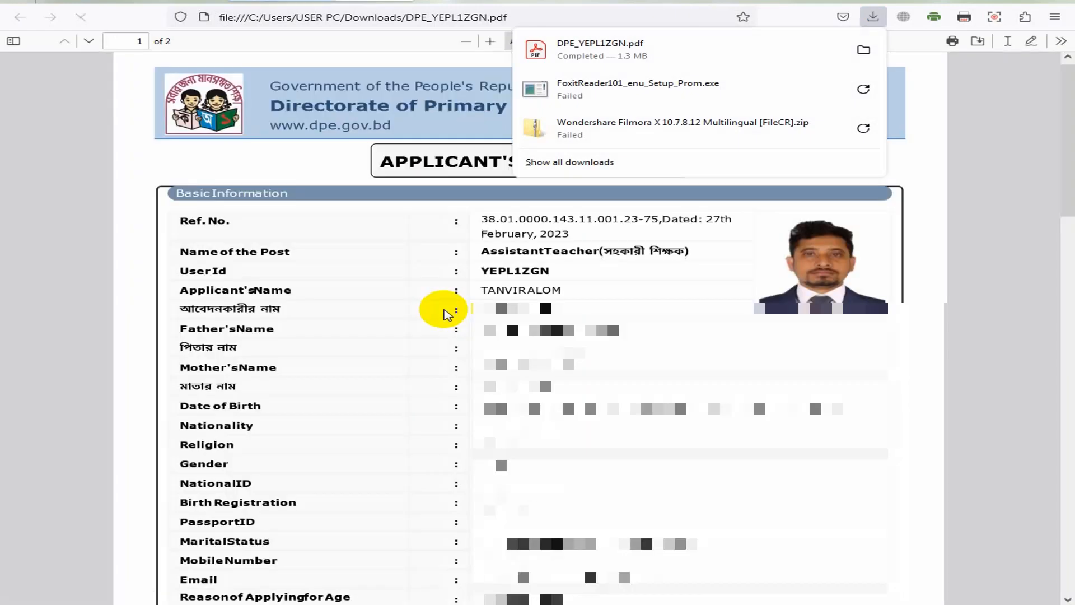
Step: Close the downloads list and read through pages 1 and 2 of the applicant's copy
{"action": "left_click", "coordinate": [722, 346]}
{"action": "scroll", "coordinate": [776, 353], "scroll_direction": "down", "scroll_amount": 20}
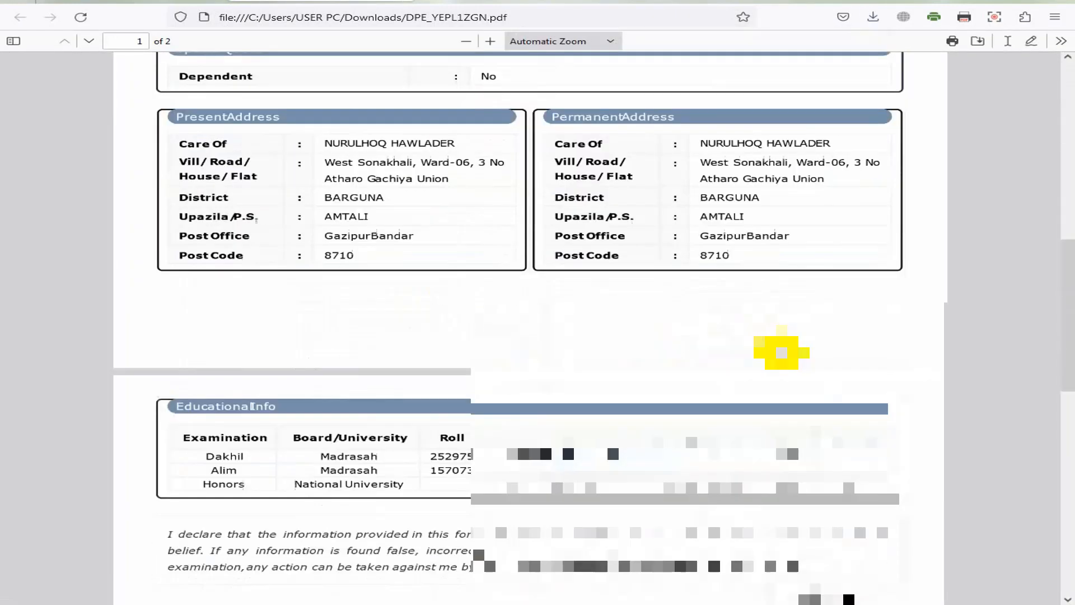
{"action": "scroll", "coordinate": [787, 342], "scroll_direction": "up", "scroll_amount": 20}
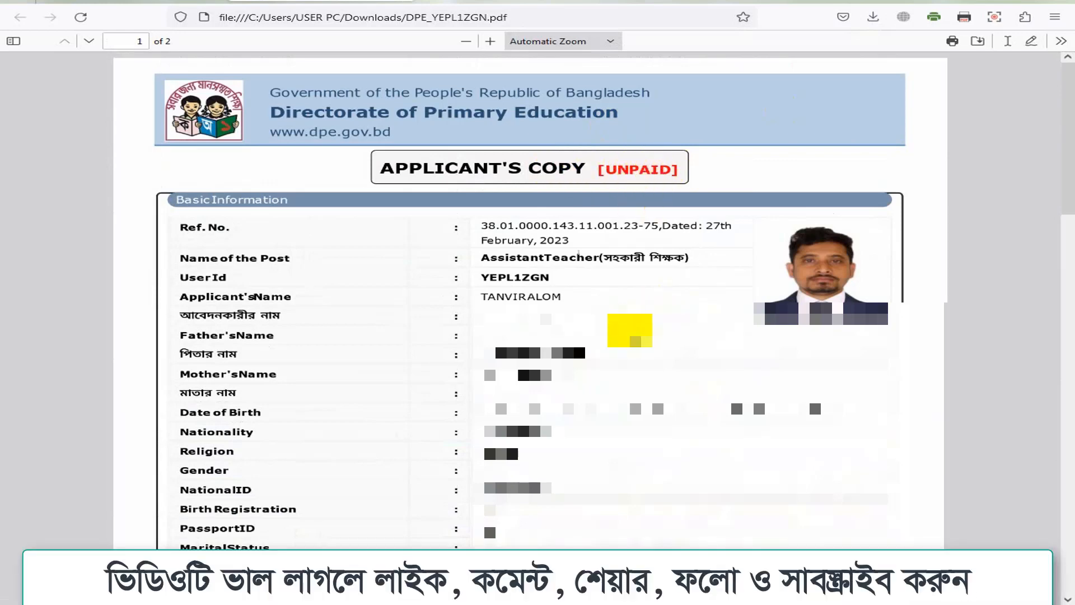
{"action": "scroll", "coordinate": [630, 324], "scroll_direction": "down", "scroll_amount": 15}
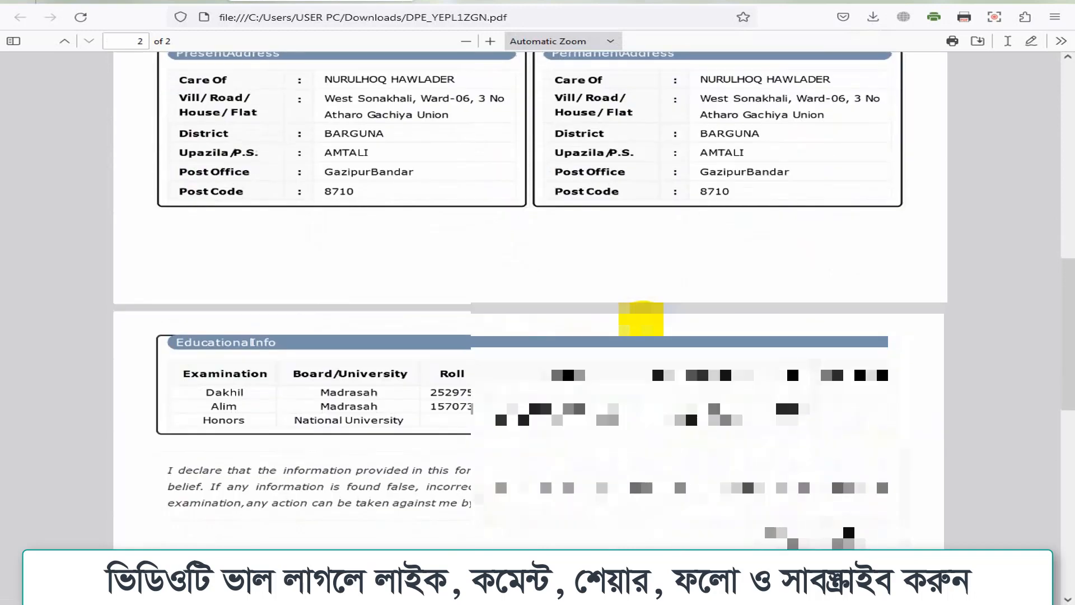
{"action": "scroll", "coordinate": [658, 316], "scroll_direction": "down", "scroll_amount": 4}
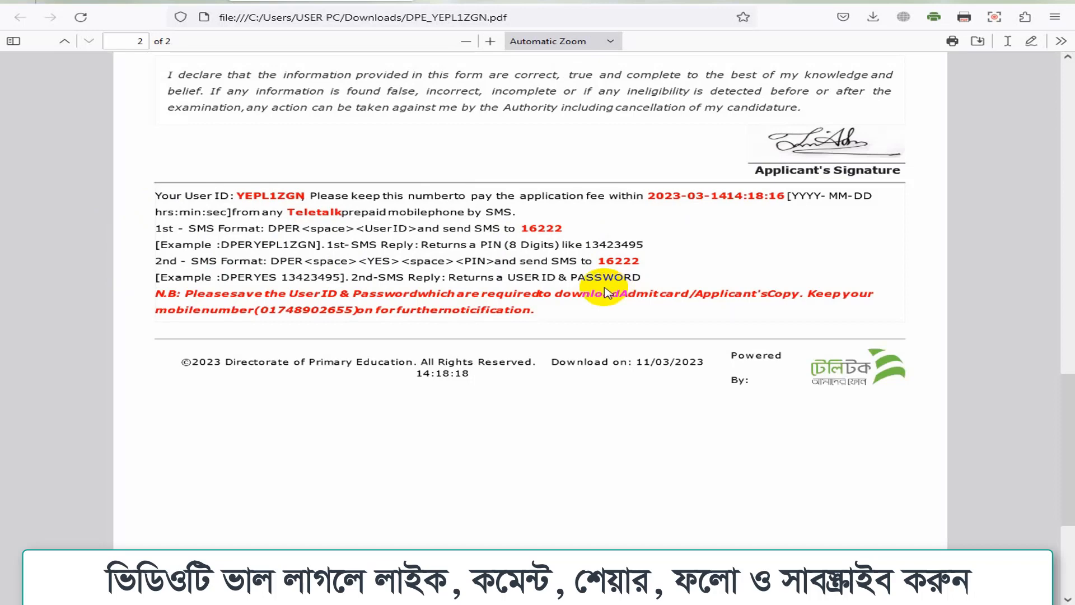
Step: Print the two-page applicant's copy on the Canon G2010 series printer
{"action": "left_click", "coordinate": [952, 42]}
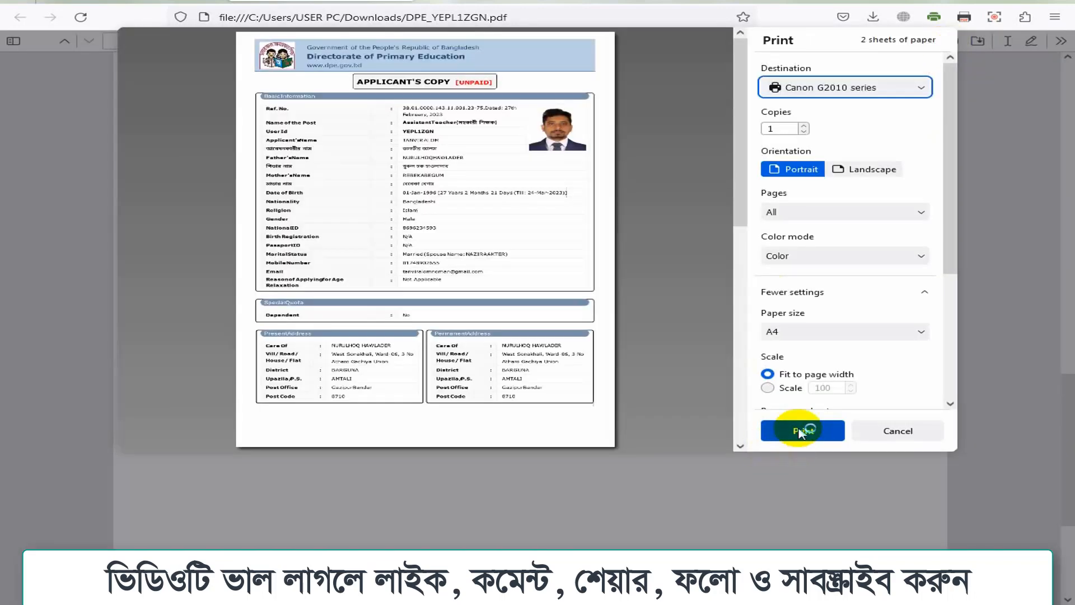
{"action": "left_click", "coordinate": [800, 432]}
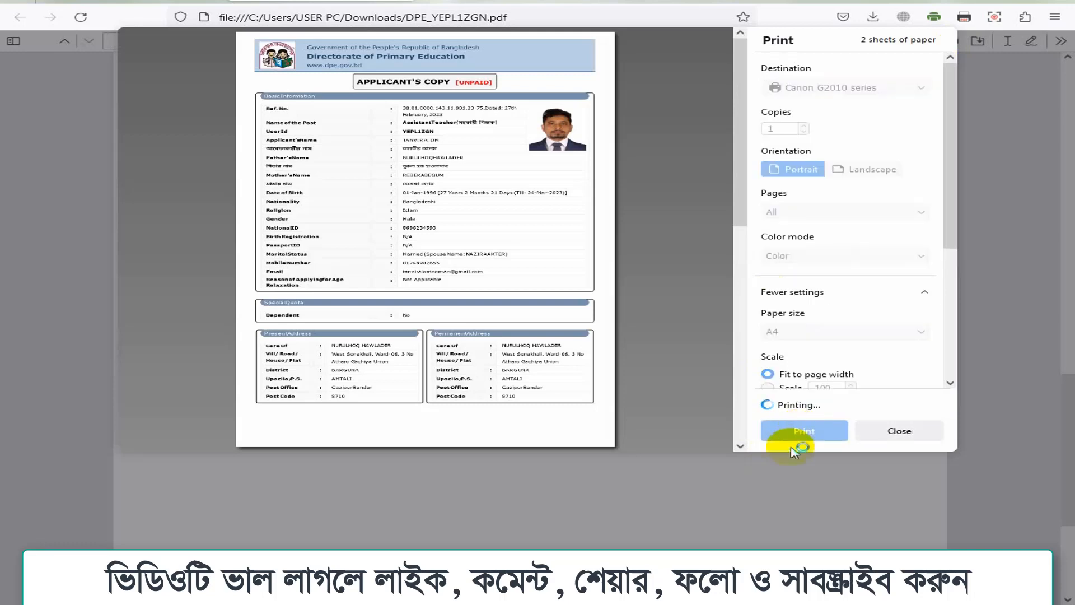